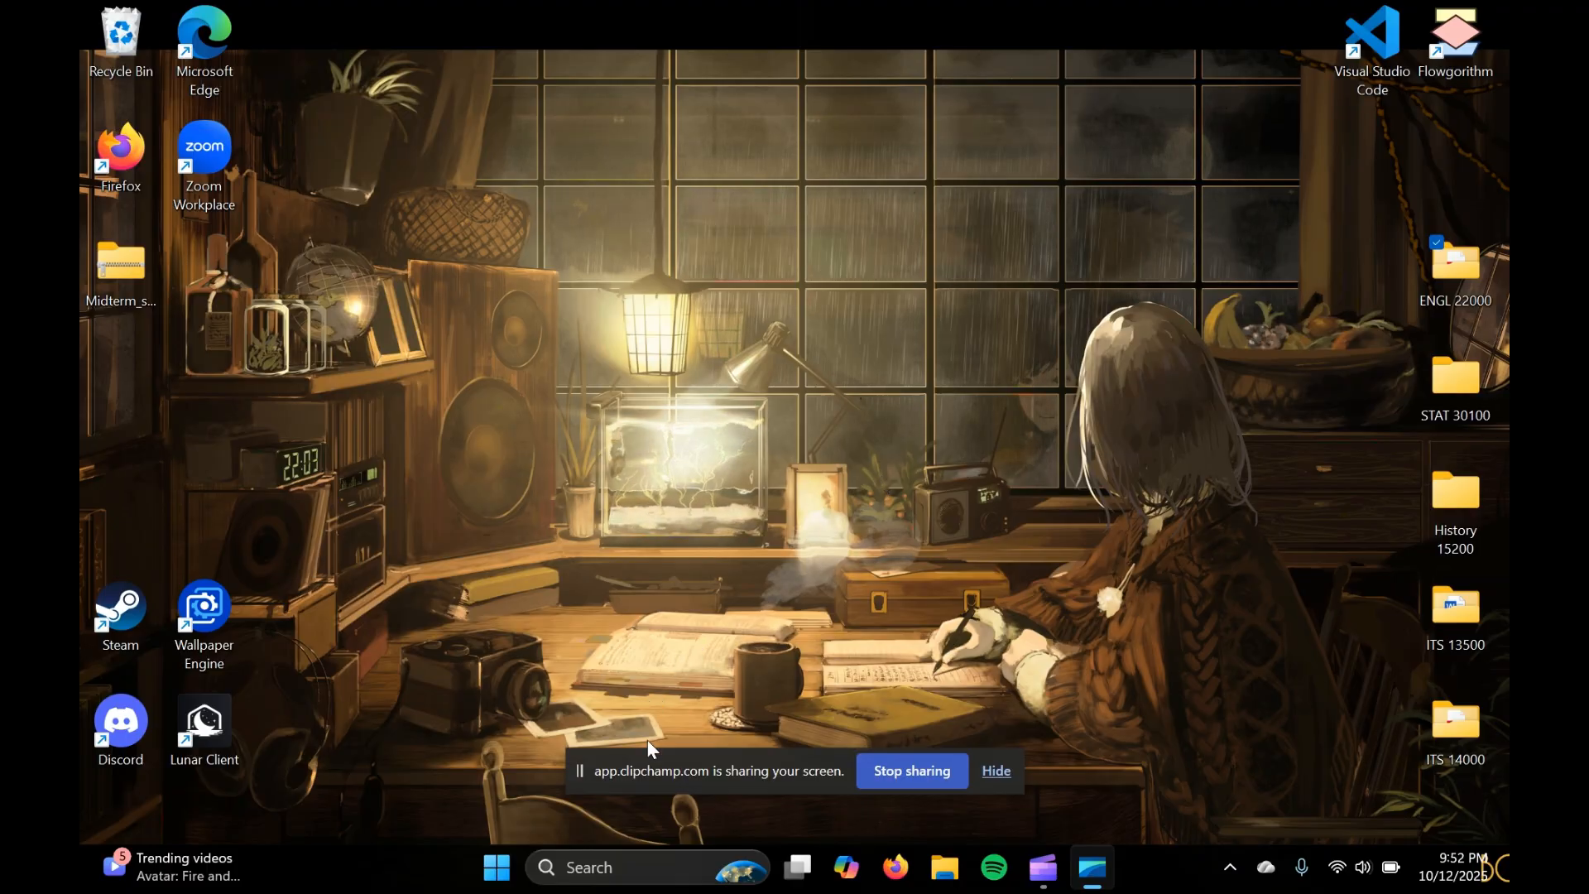
Launch Excel and create a blank workbook
left_click(632, 859)
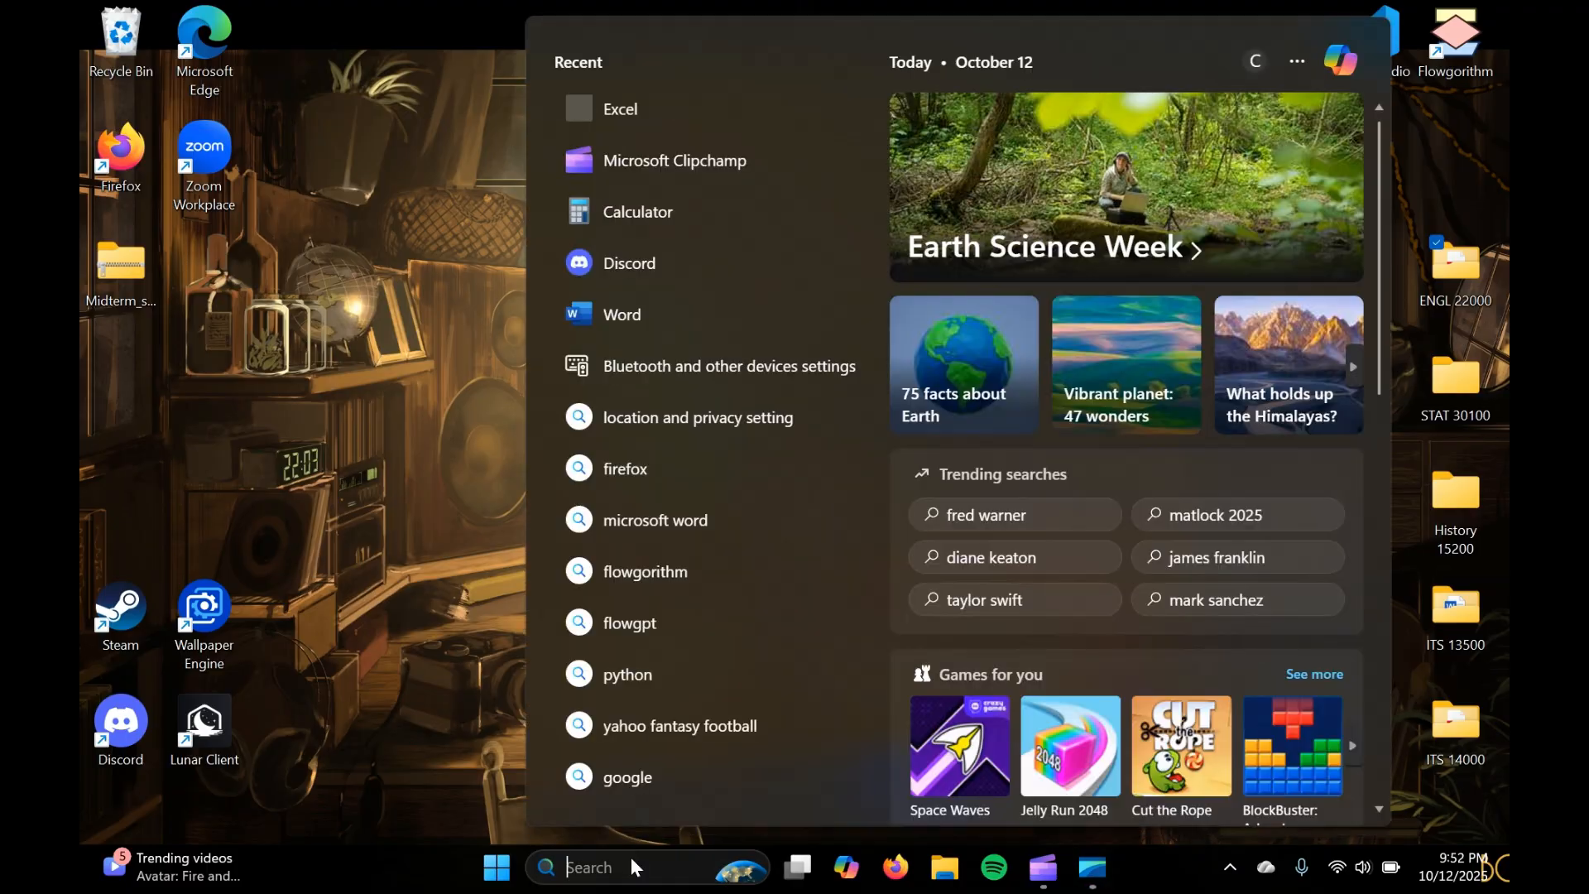
type("excel")
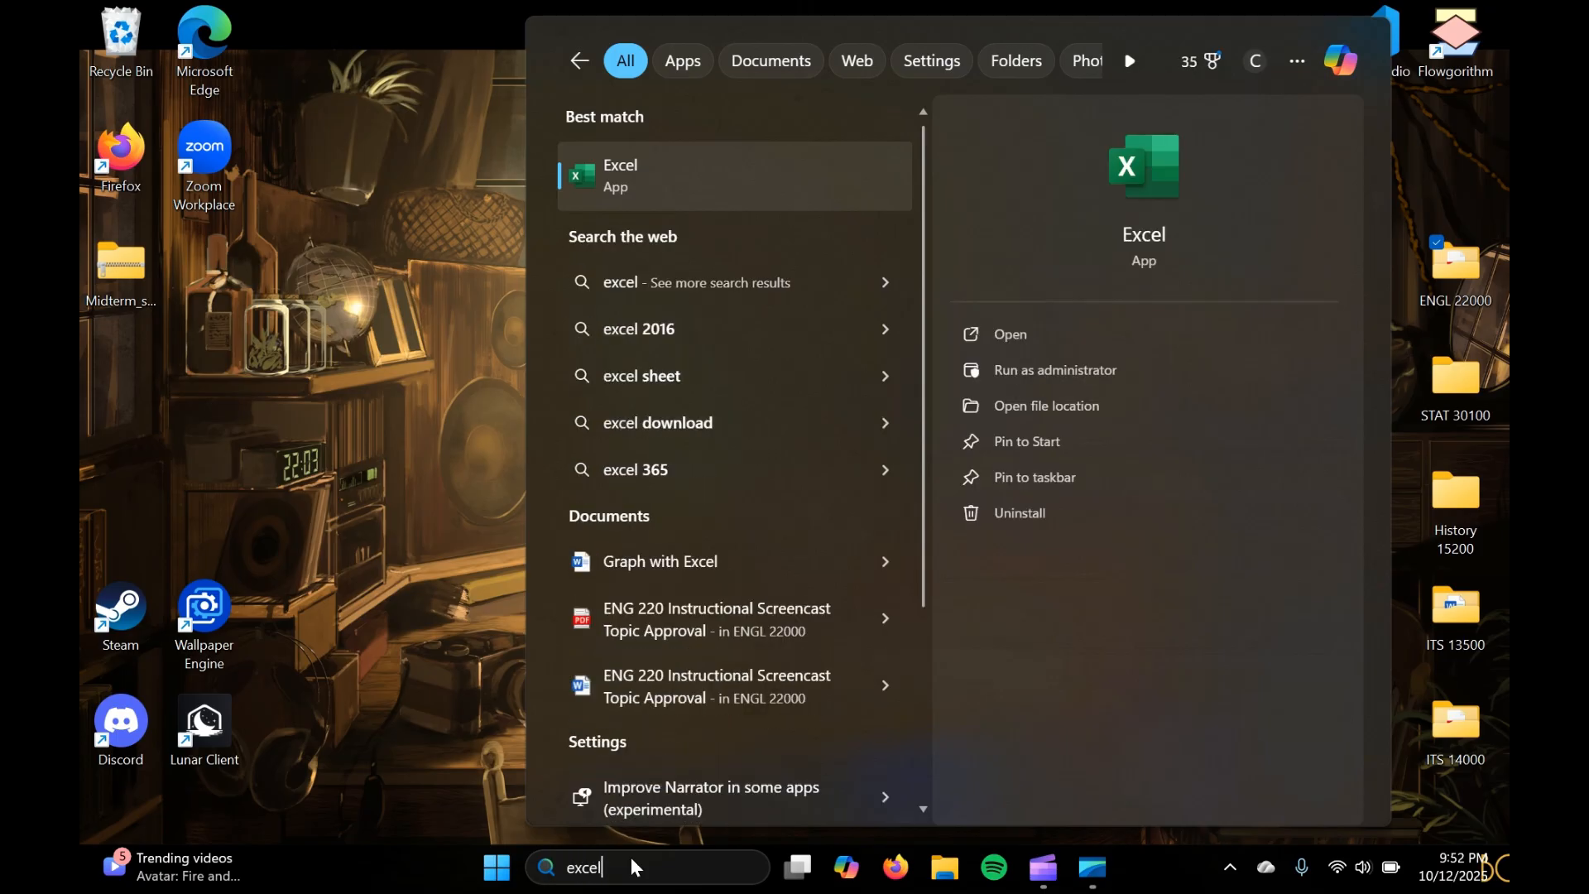
key("Return")
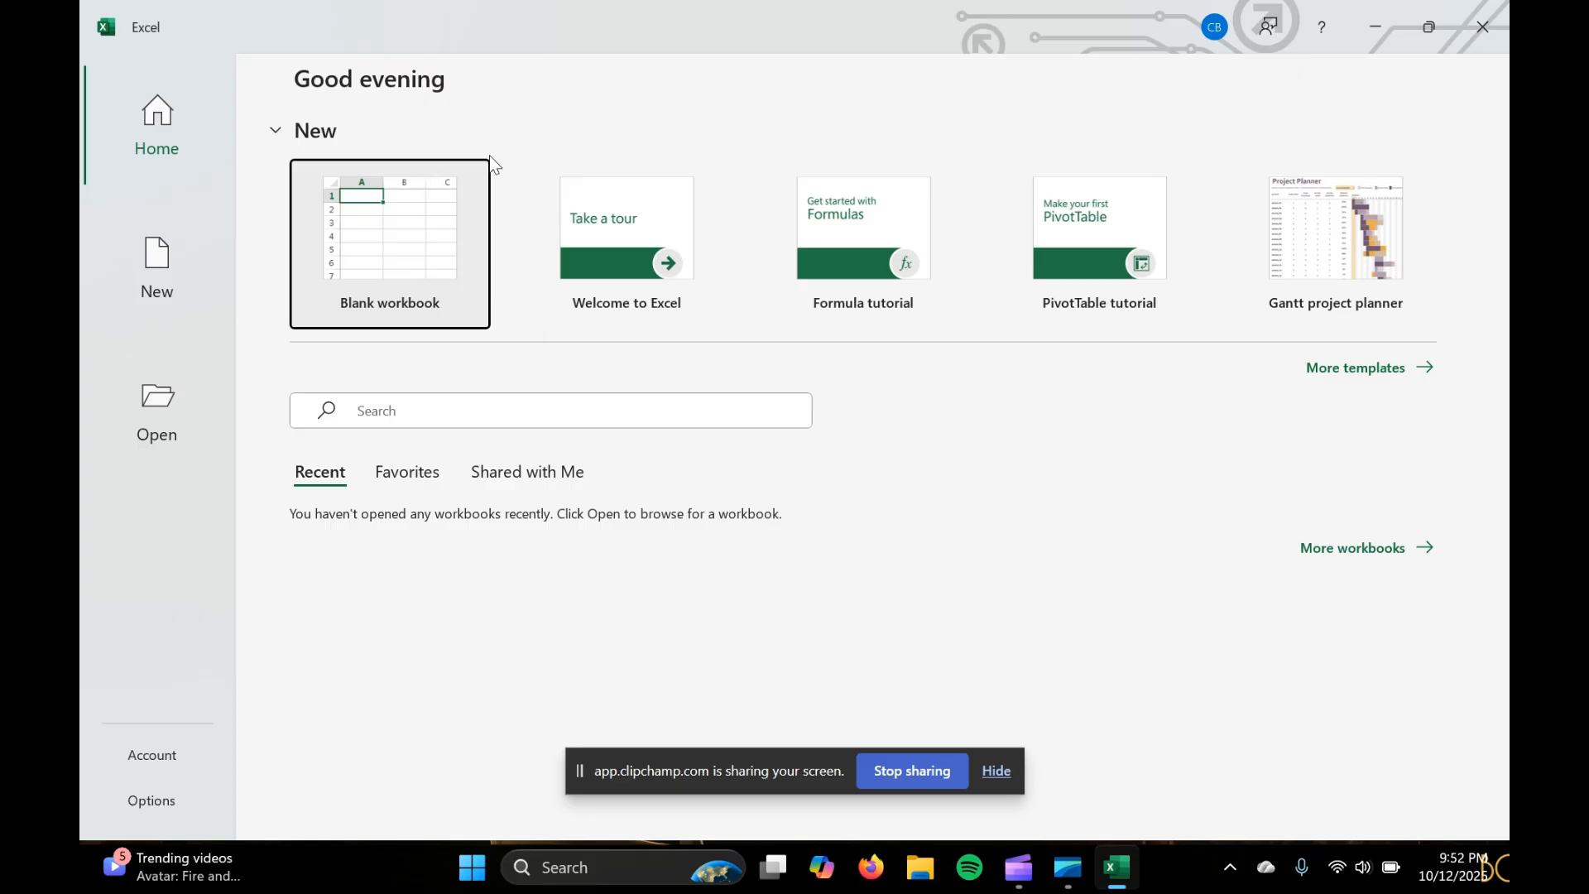
left_click(374, 214)
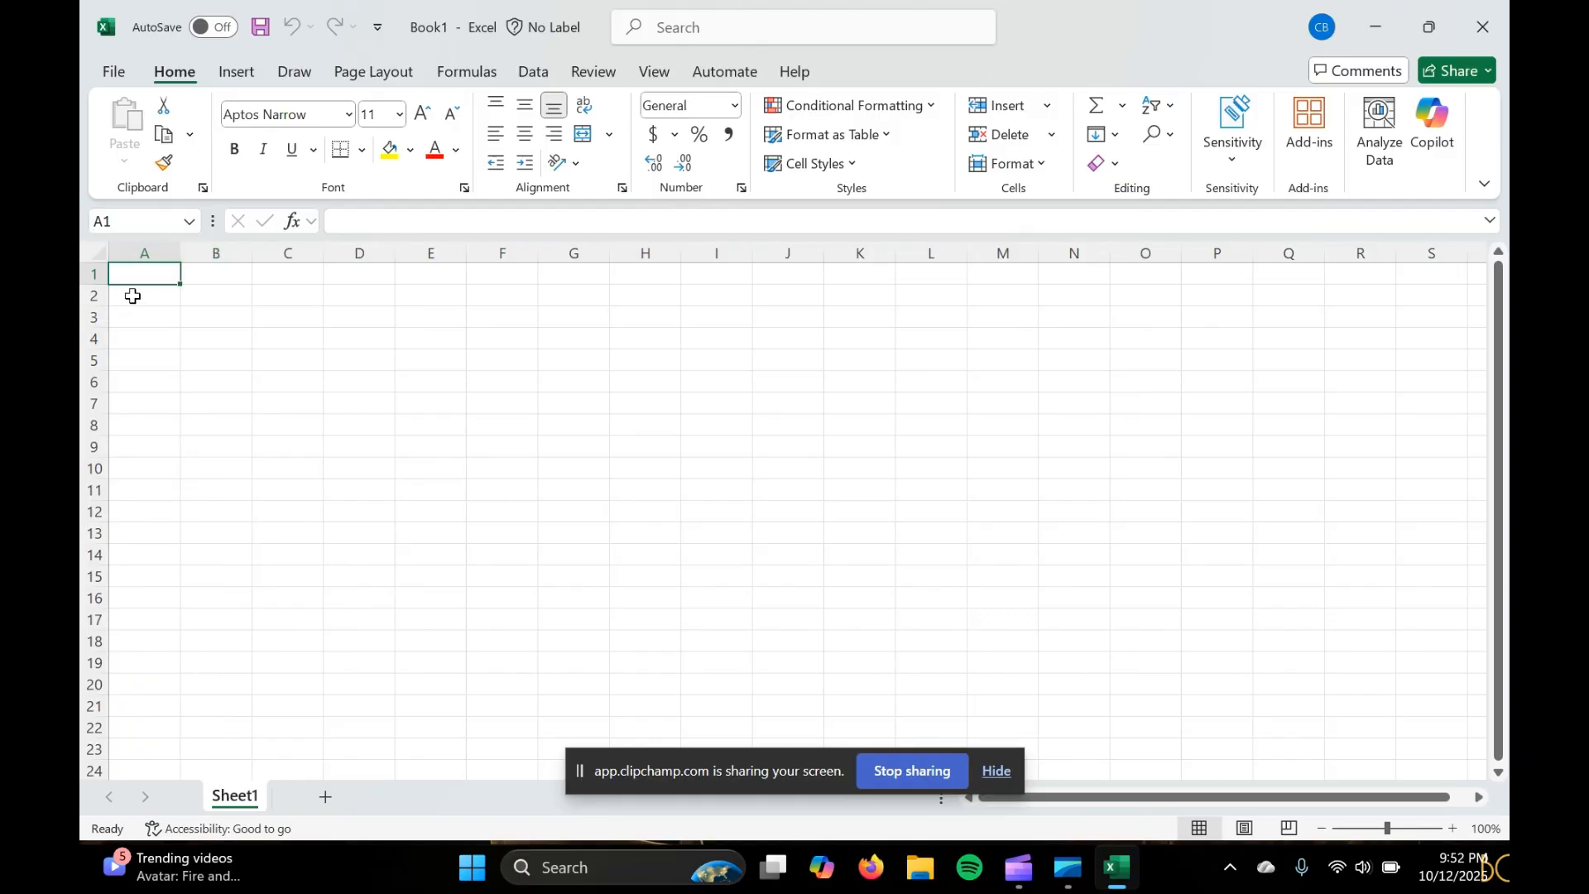
left_click(149, 250)
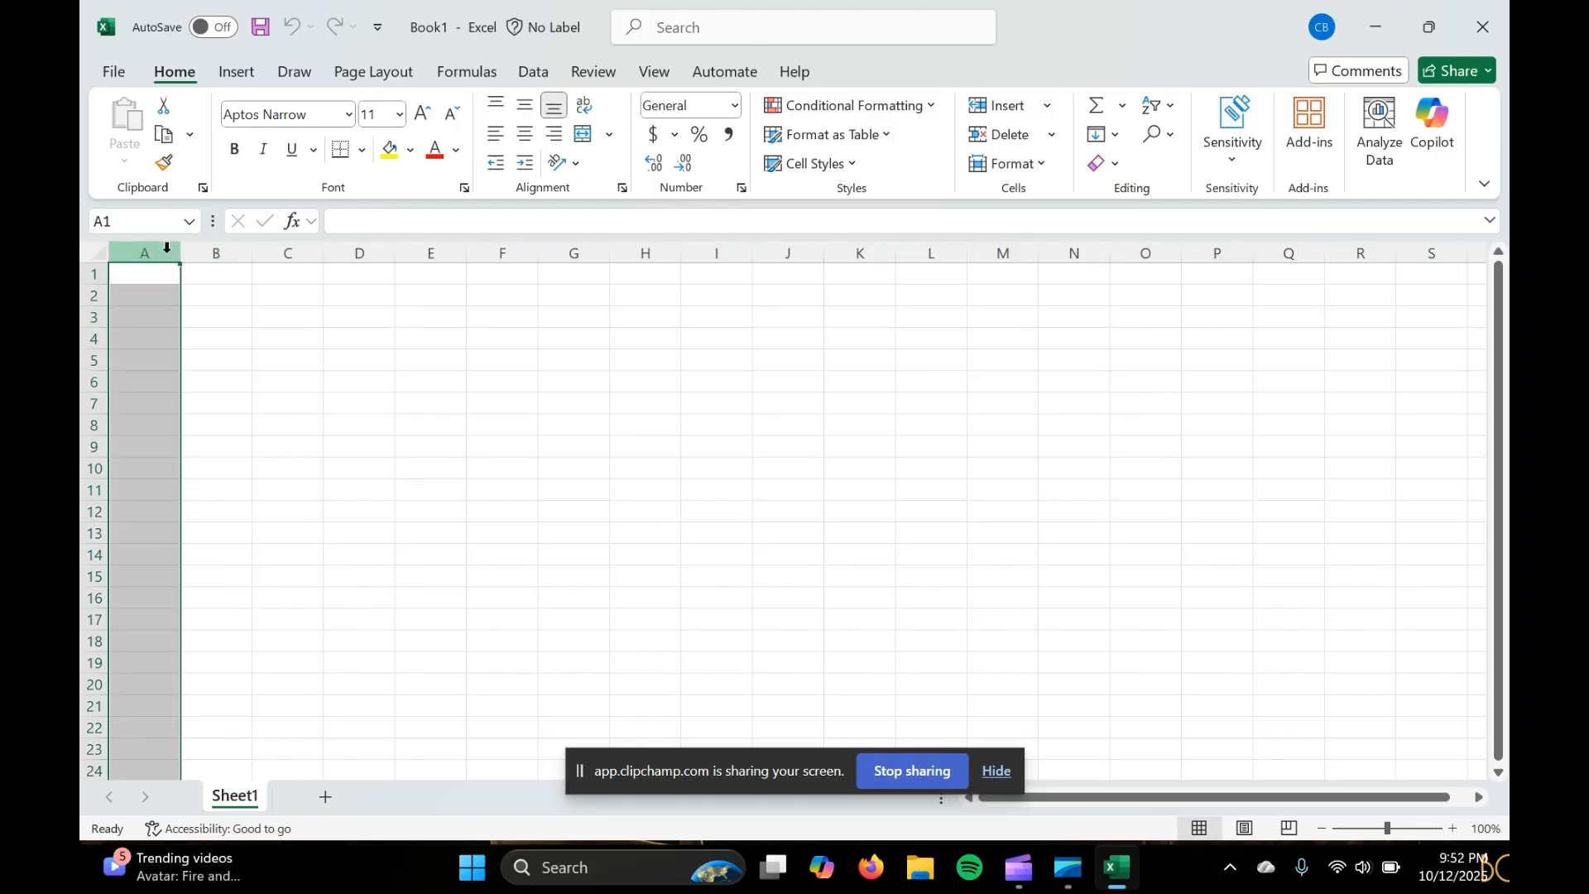
left_click(194, 249)
left_click(160, 274)
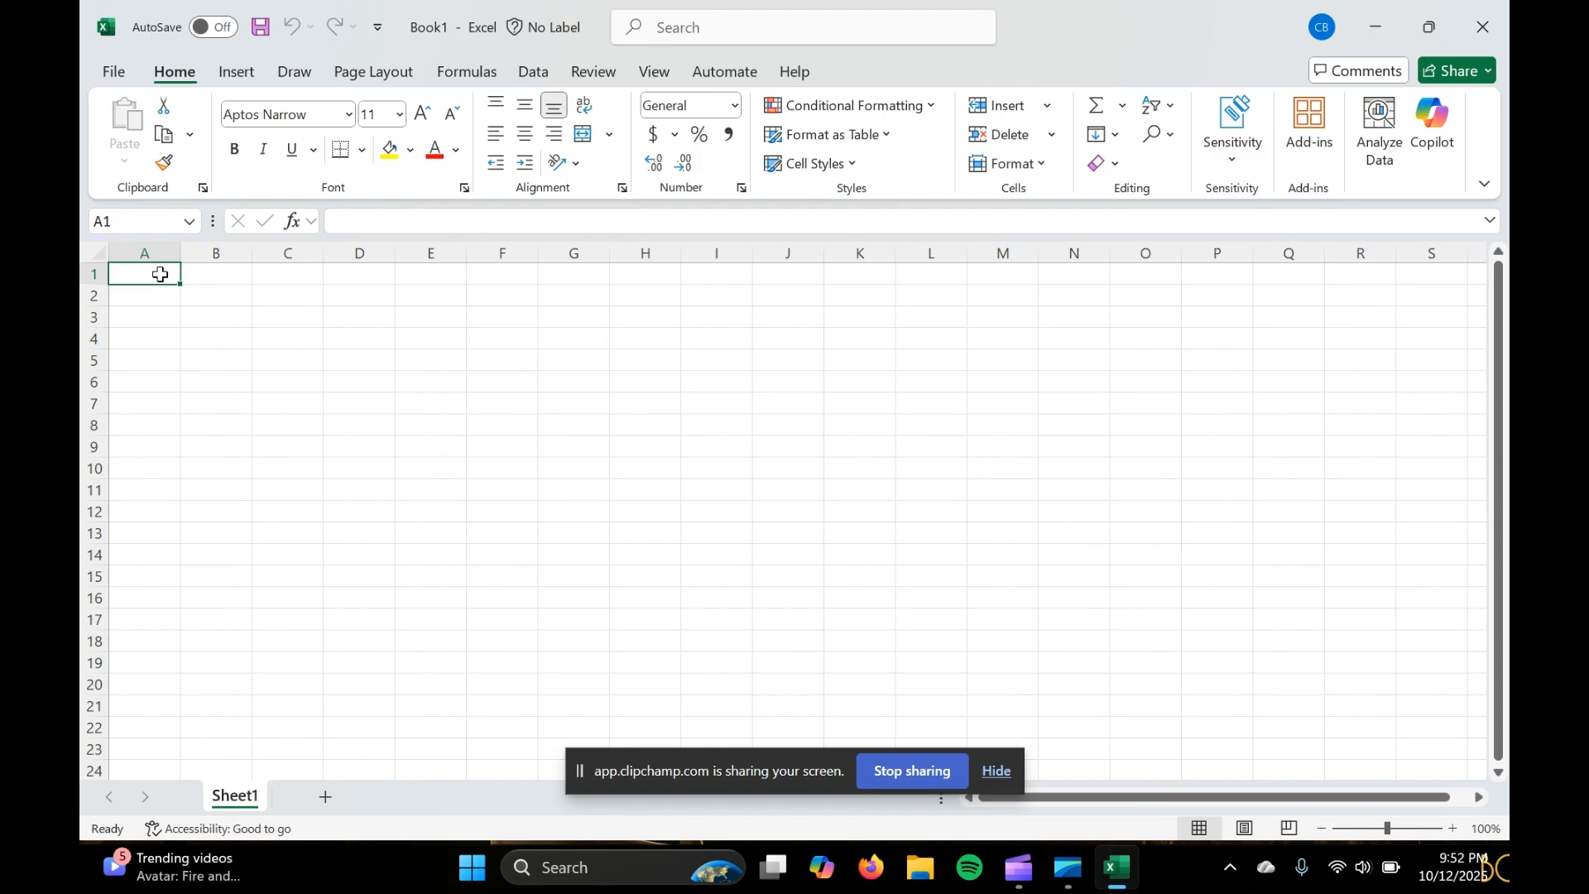
left_click(222, 271)
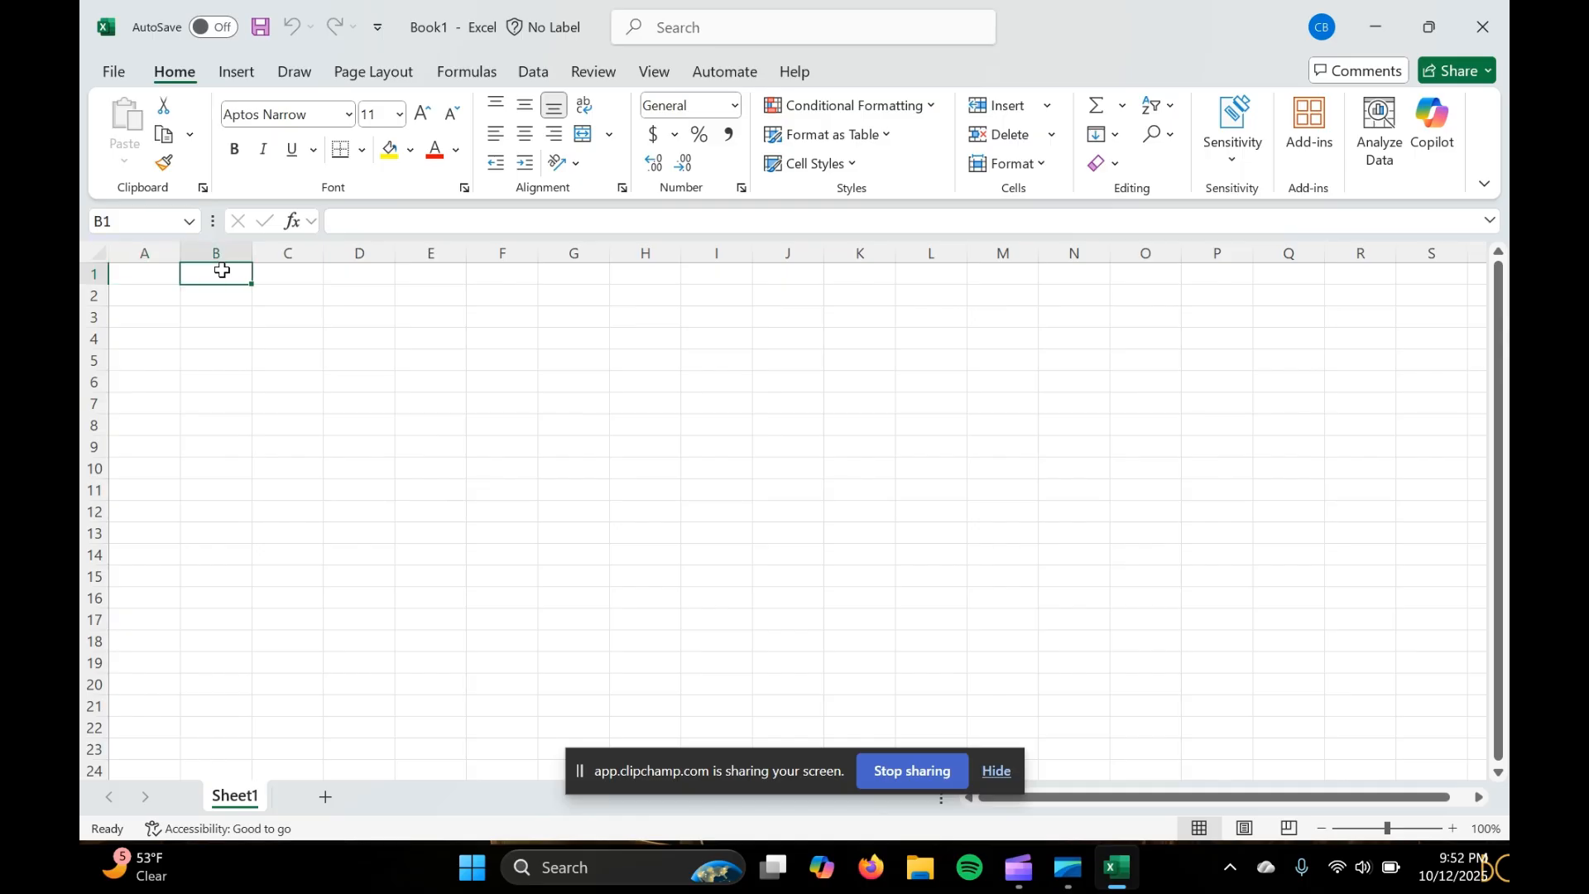
key("Left")
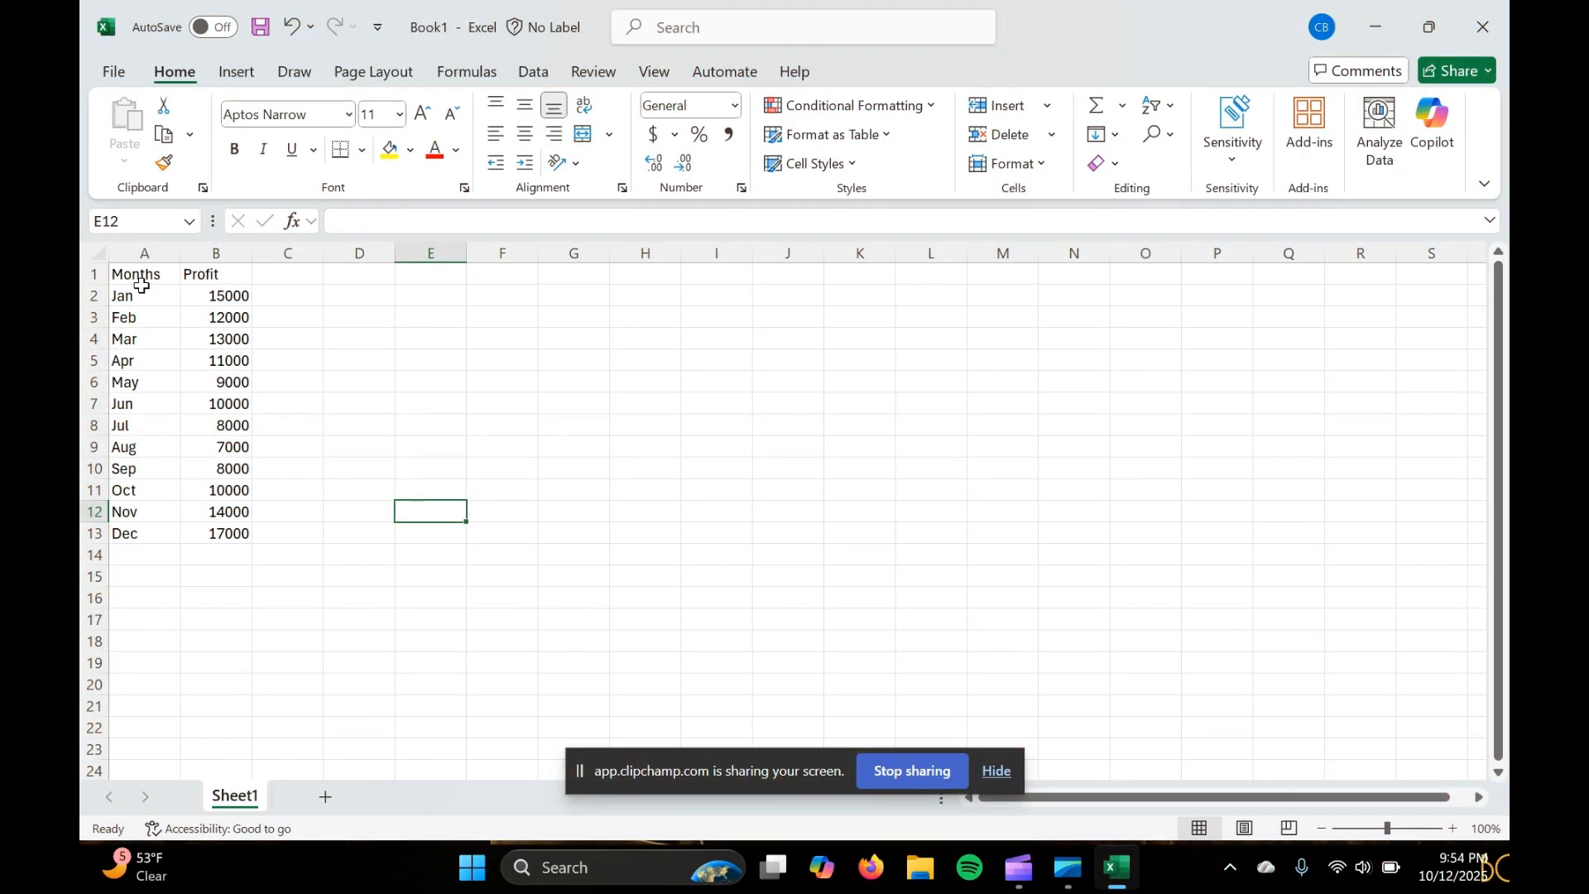
Convert the months and profit range A1:B13 into a table with headers
left_click_drag(142, 280, 231, 534)
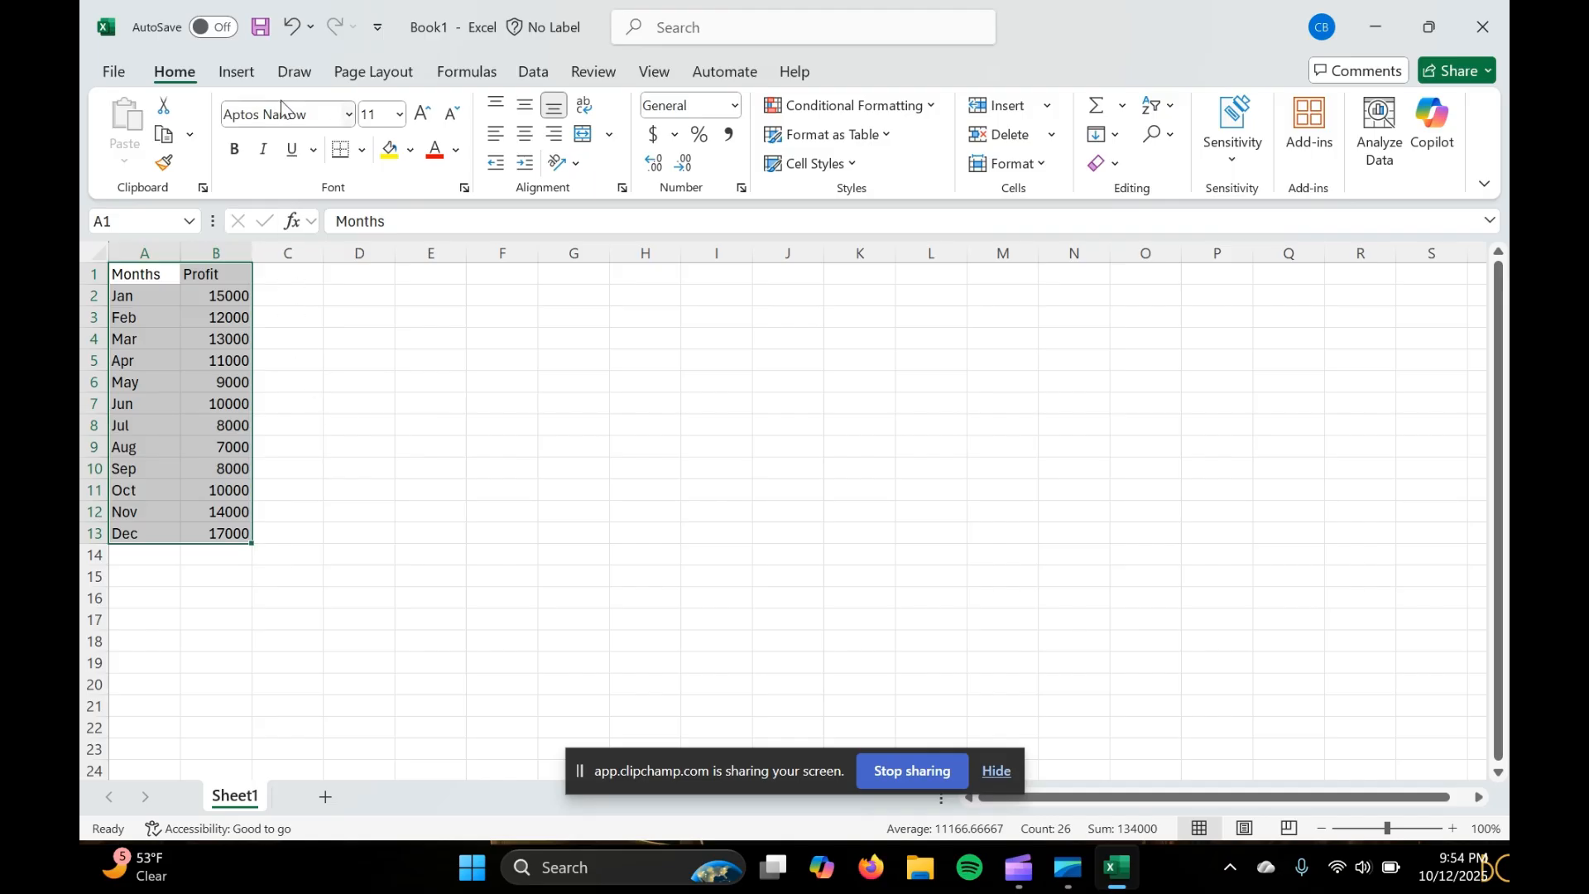
left_click(237, 75)
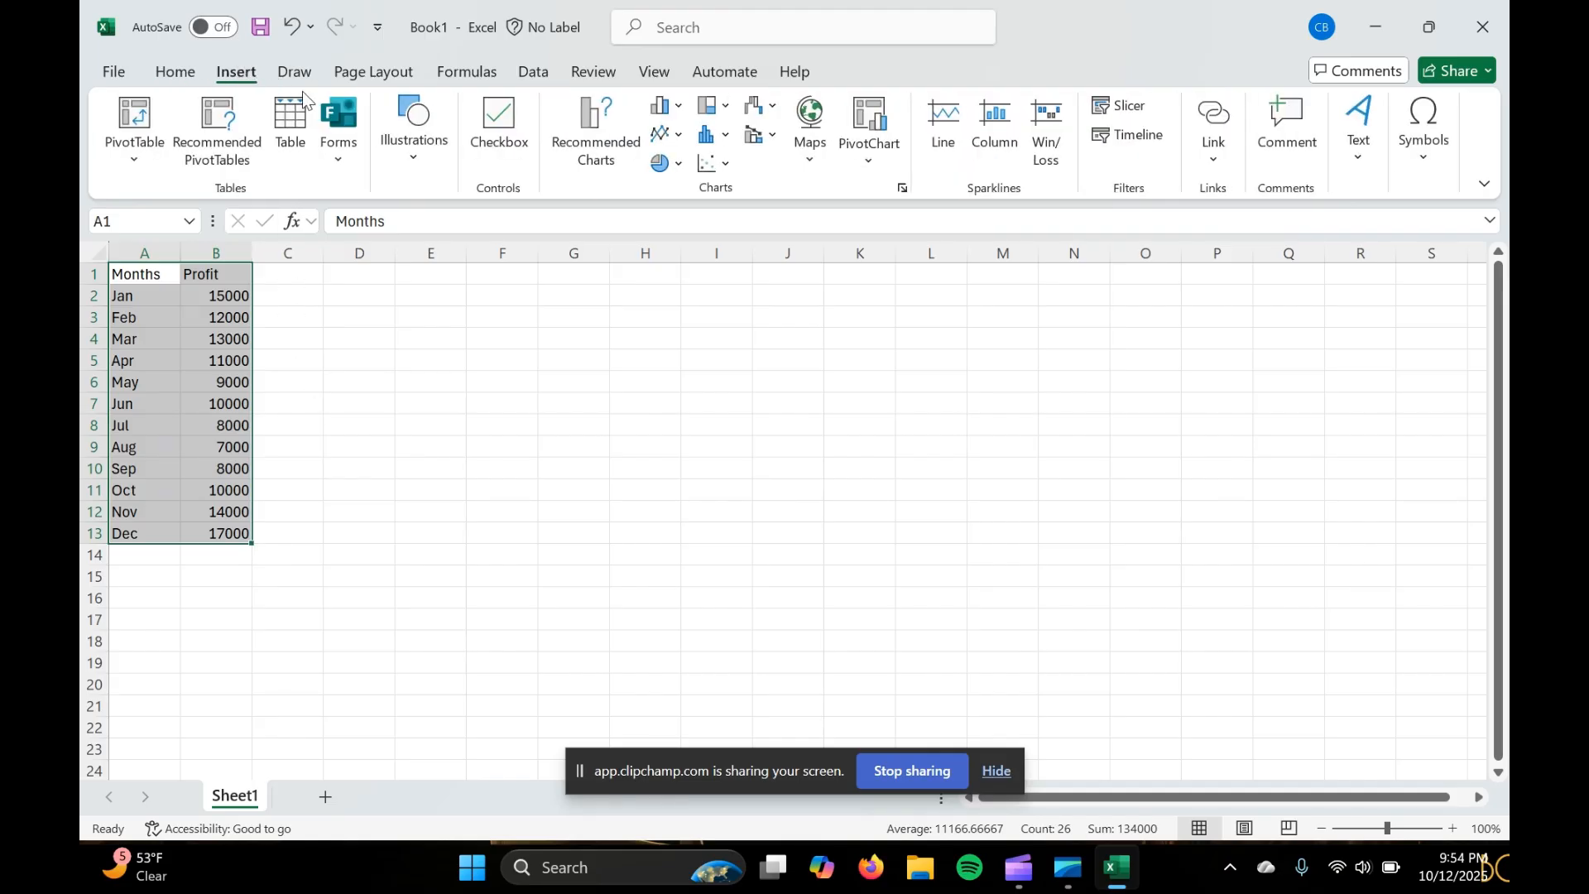
left_click(294, 140)
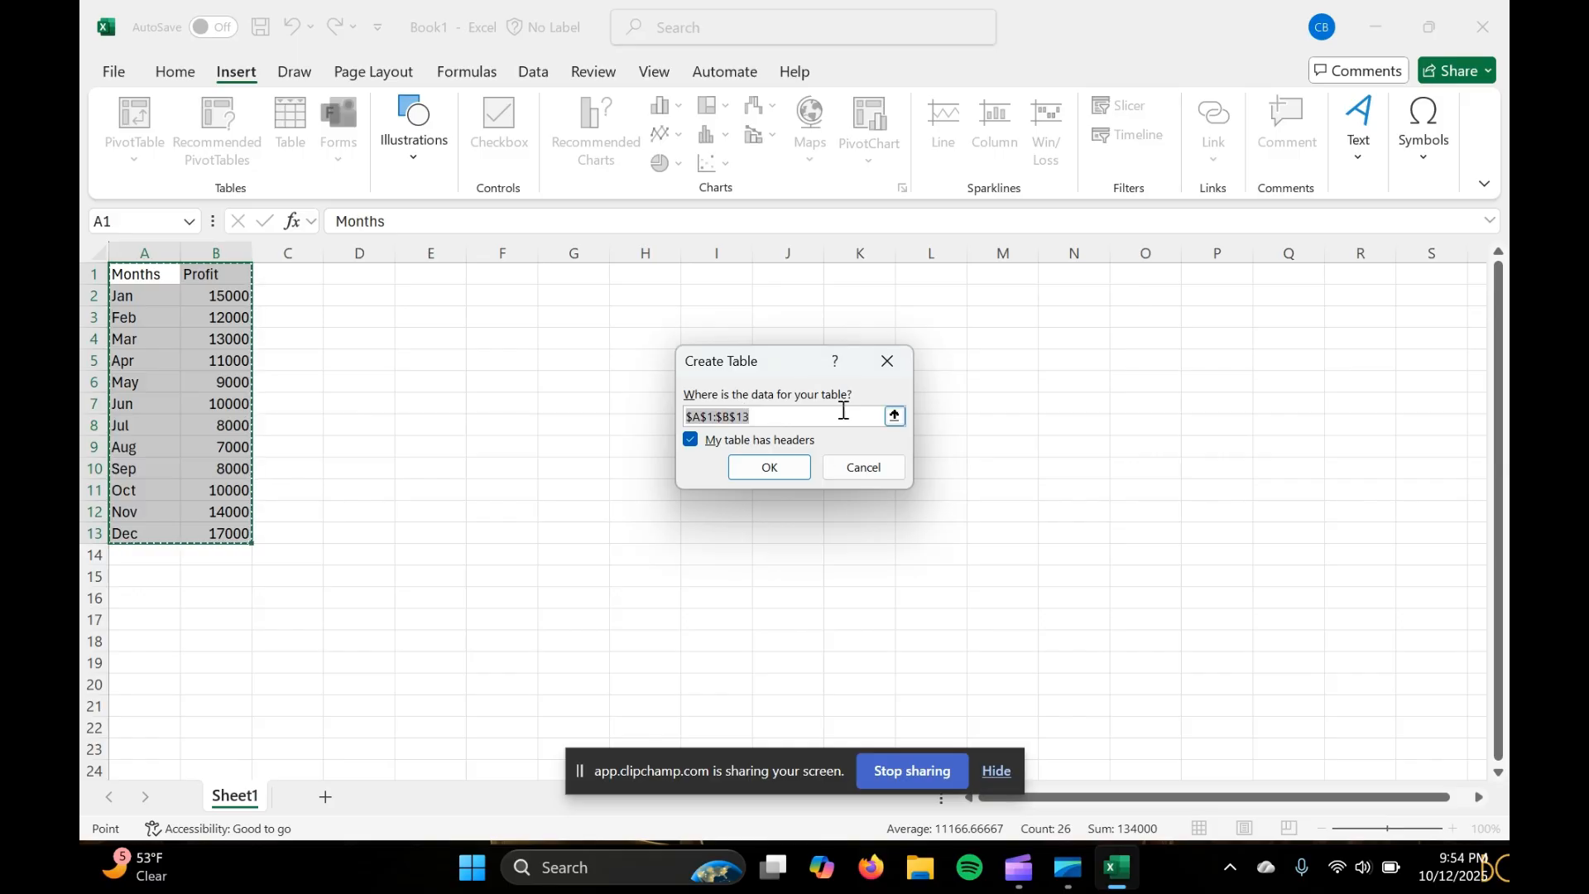
left_click(769, 466)
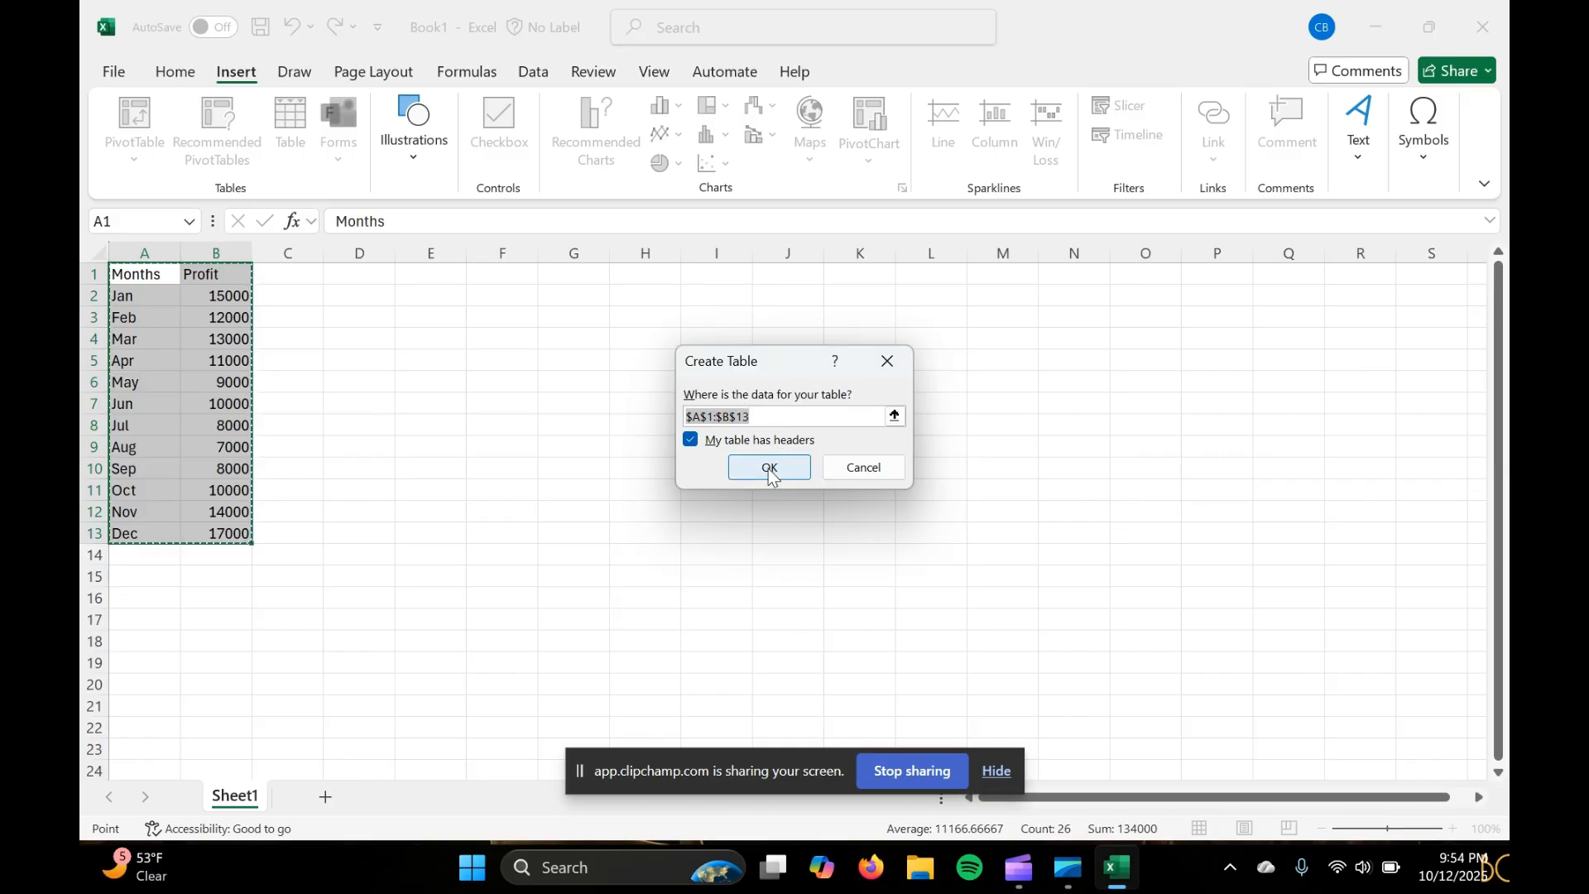
left_click(270, 300)
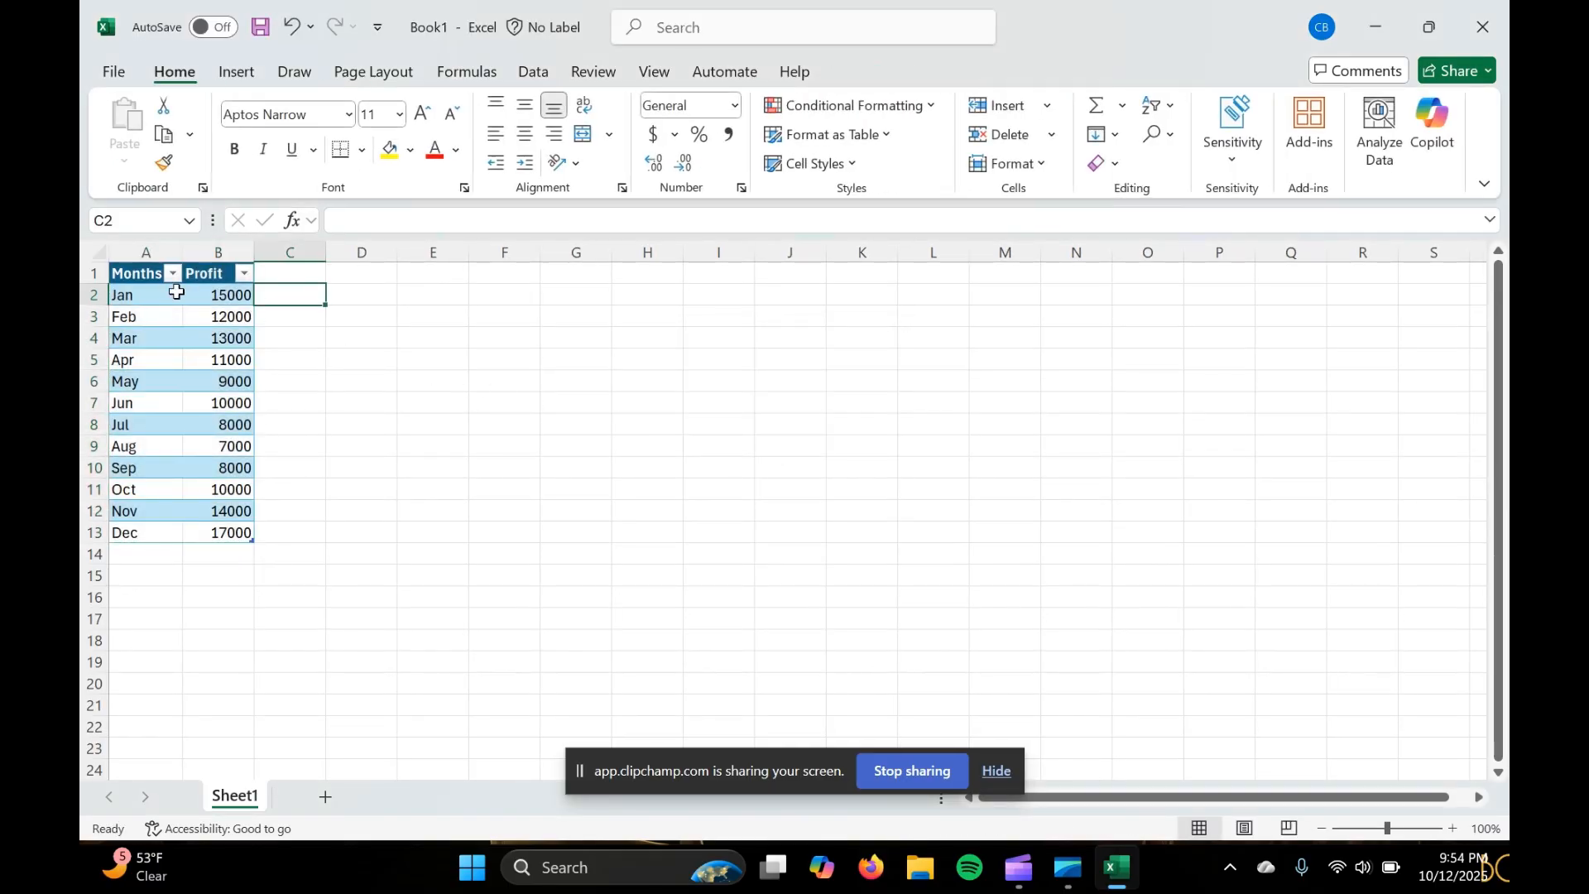
Look through the available table styles for the monthly profit table without applying one
left_click(138, 277)
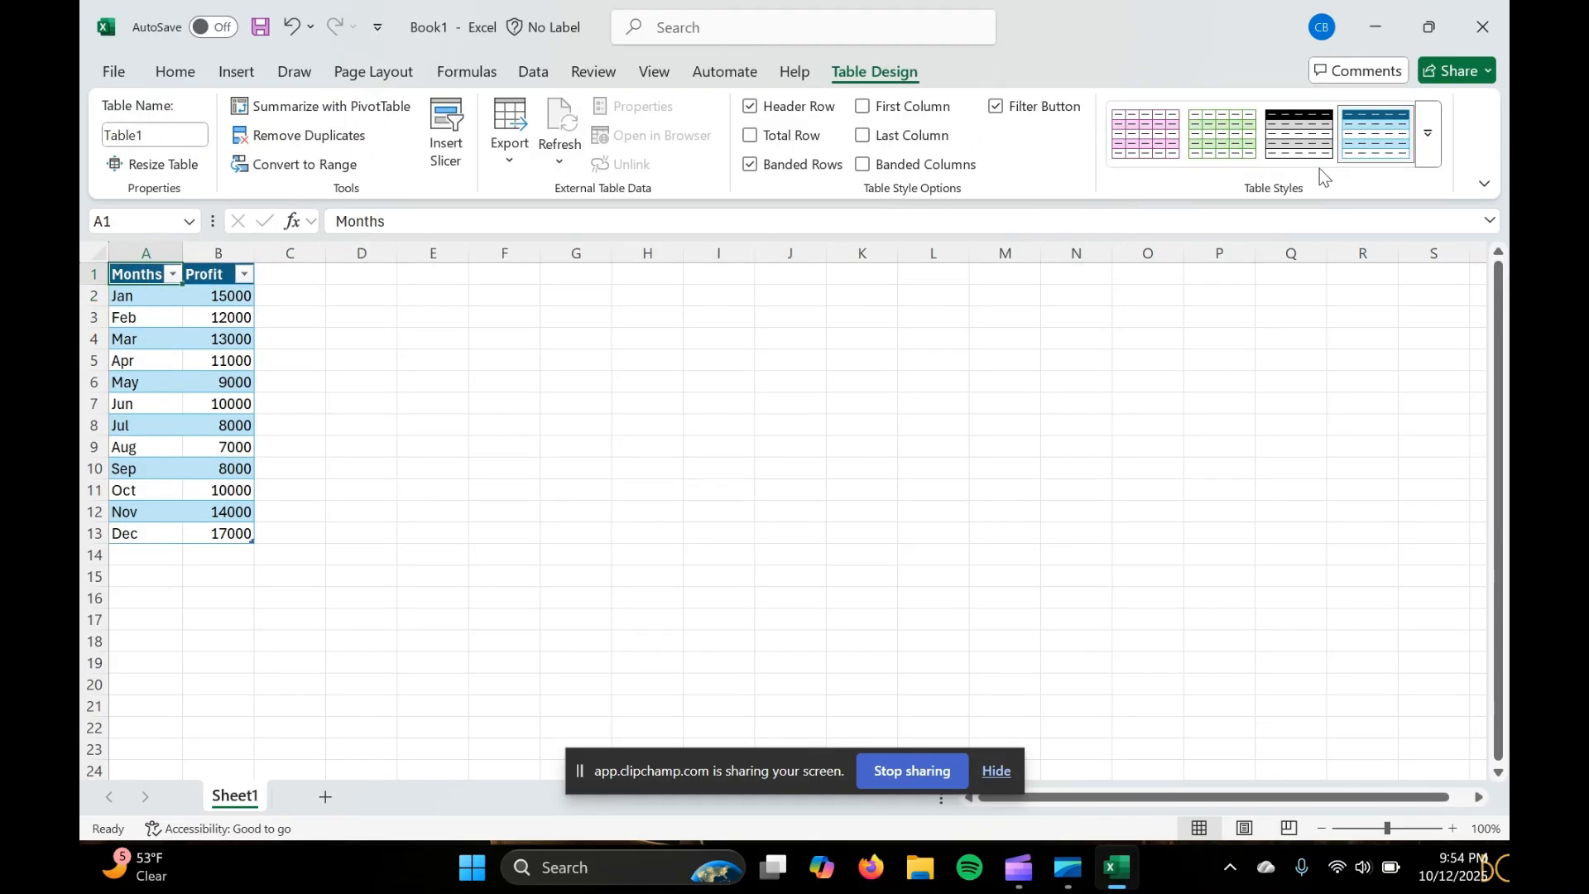
left_click(1425, 132)
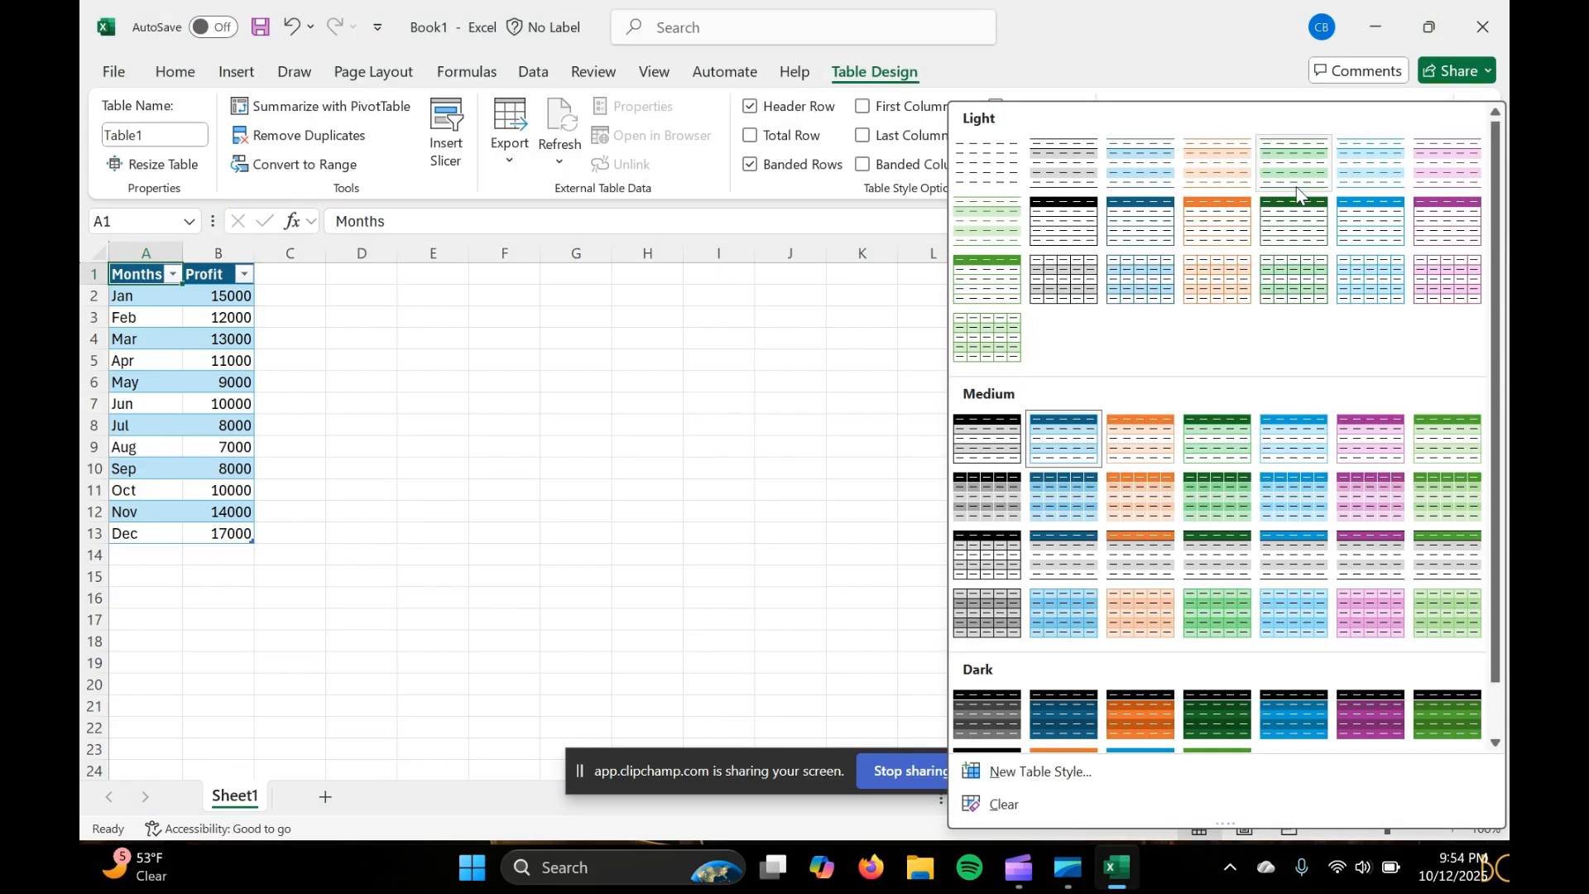
left_click(1105, 27)
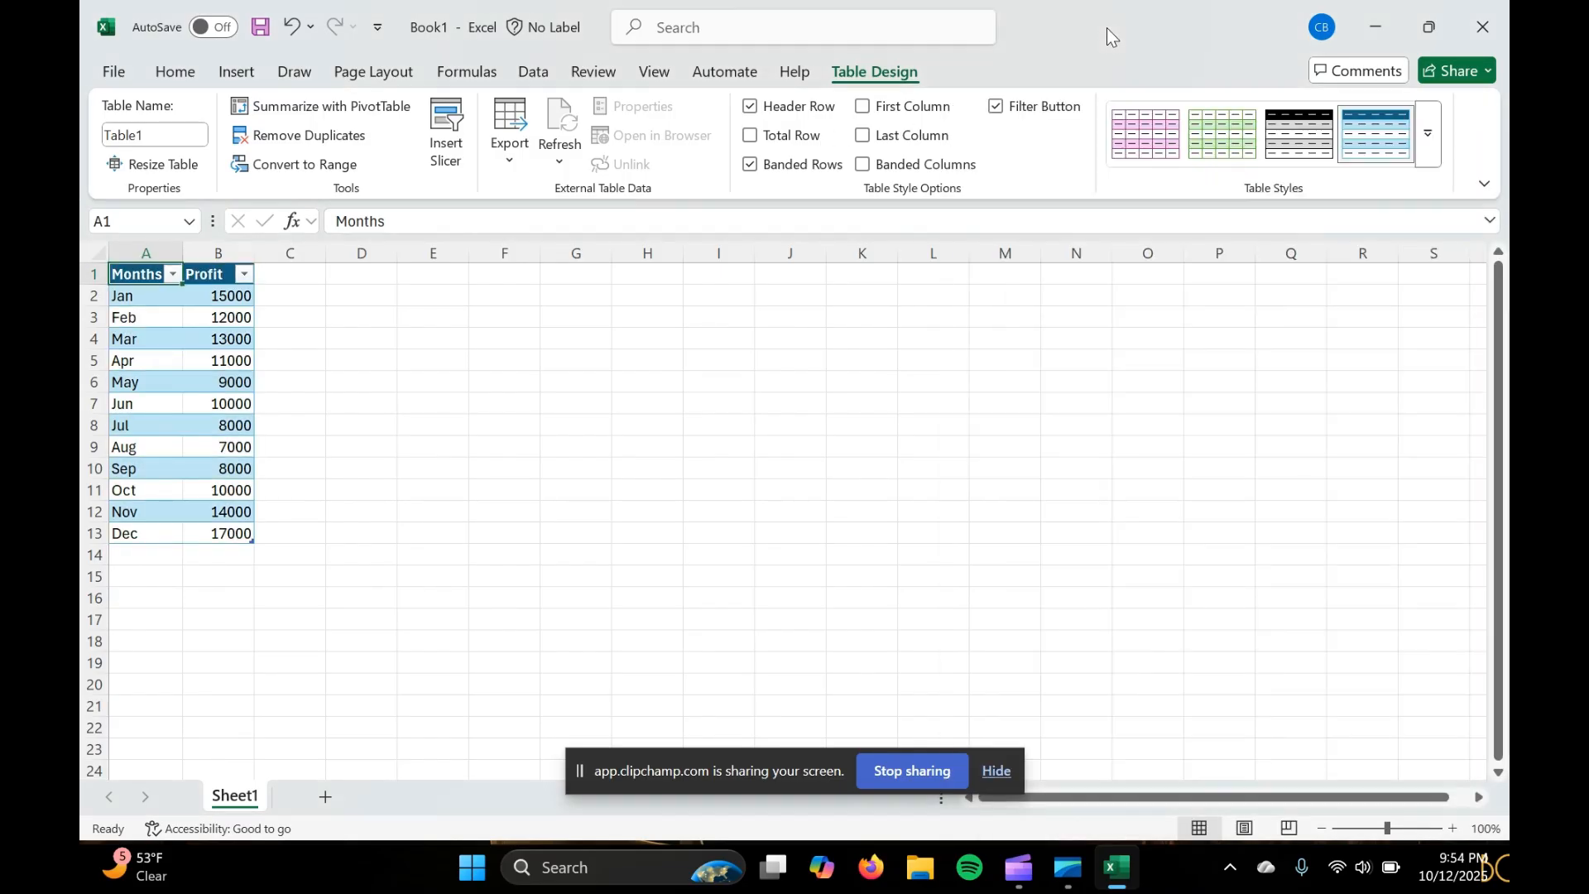
left_click(443, 221)
left_click(328, 364)
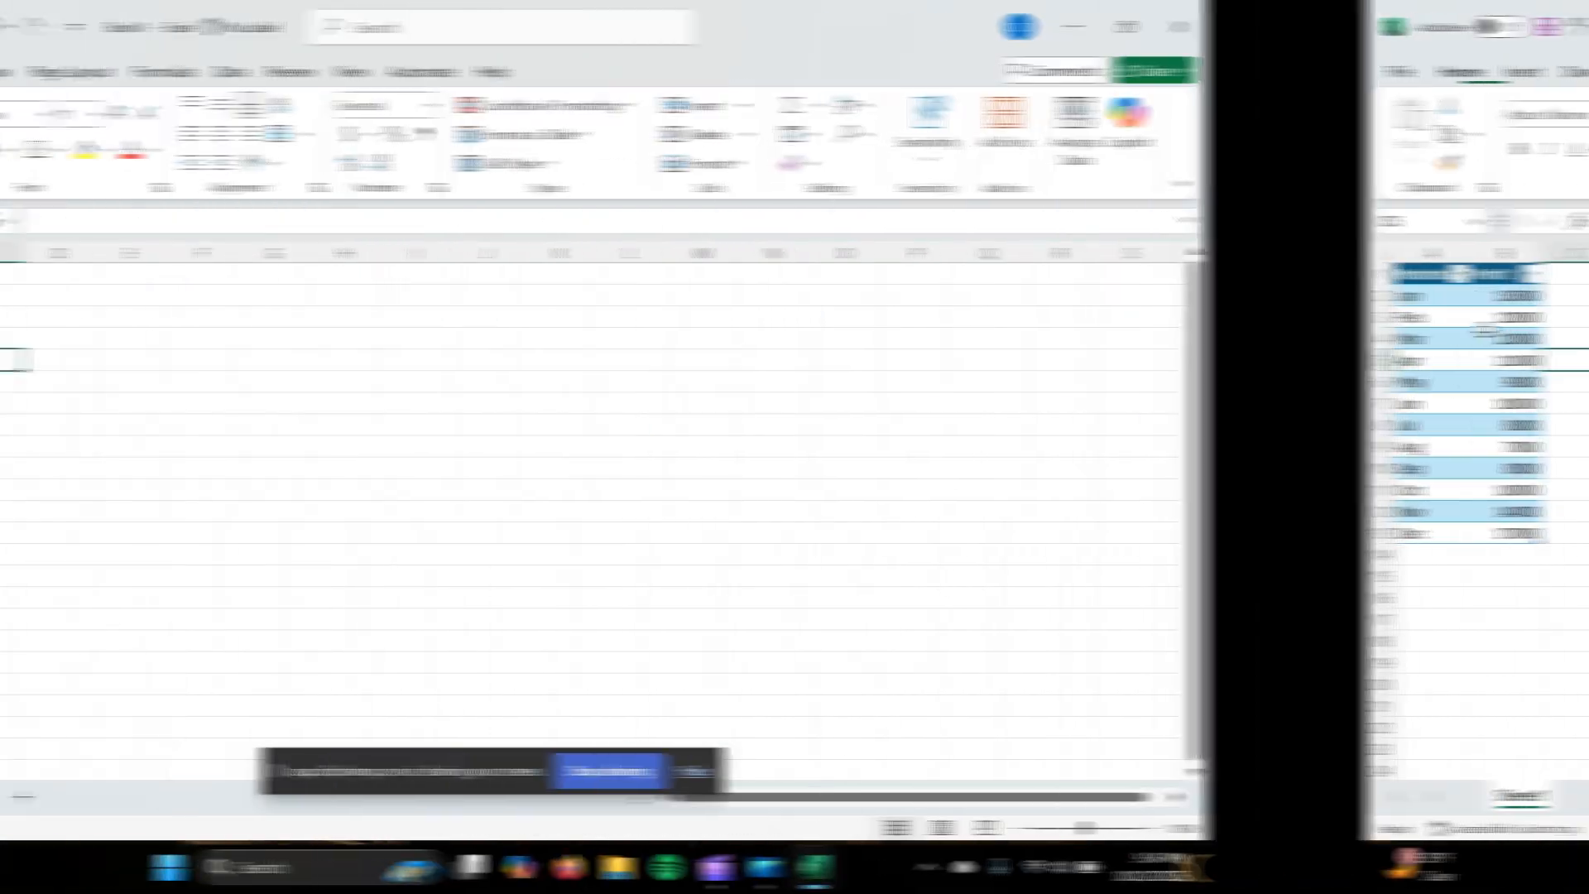
Select the table data A2:B13 and preview the recommended Line, Clustered Column, Stacked Area, Funnel and Pareto charts
left_click_drag(143, 296, 234, 531)
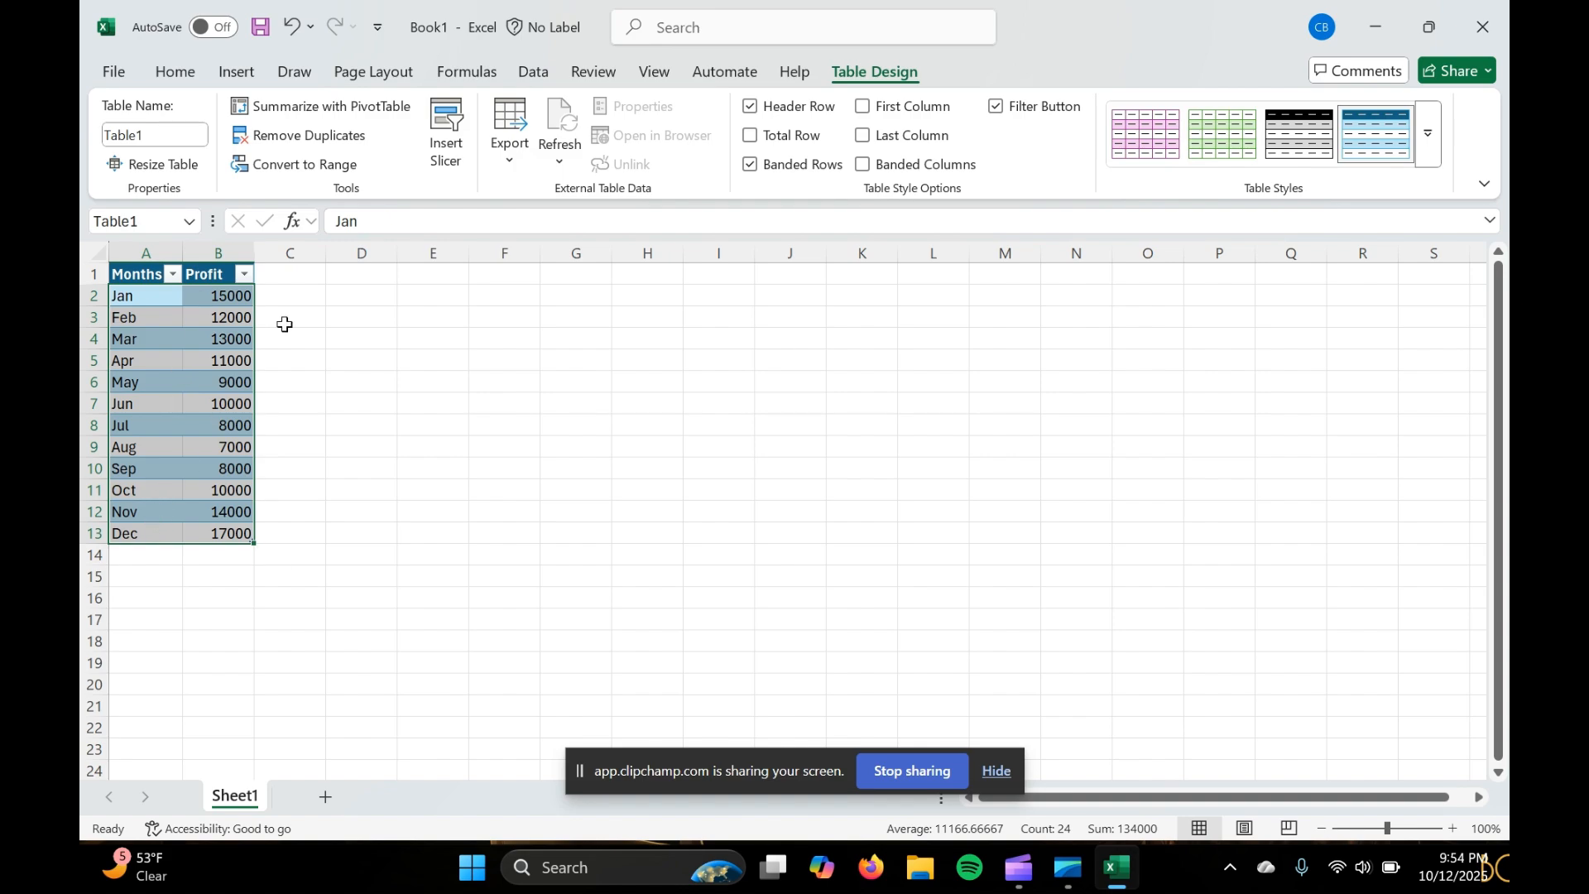
left_click(235, 74)
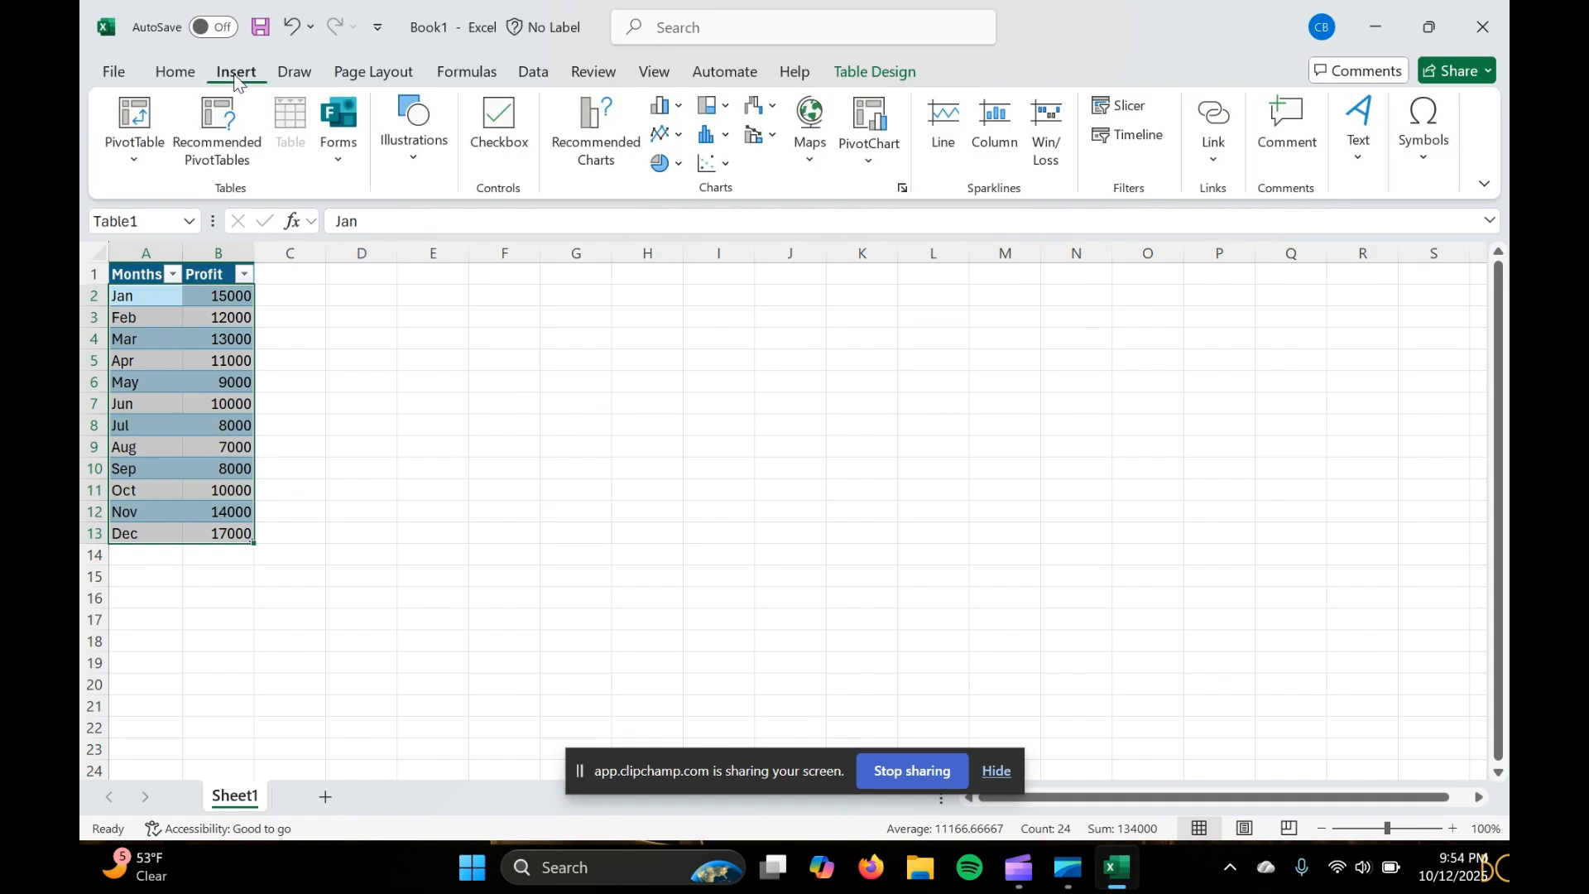
left_click(903, 190)
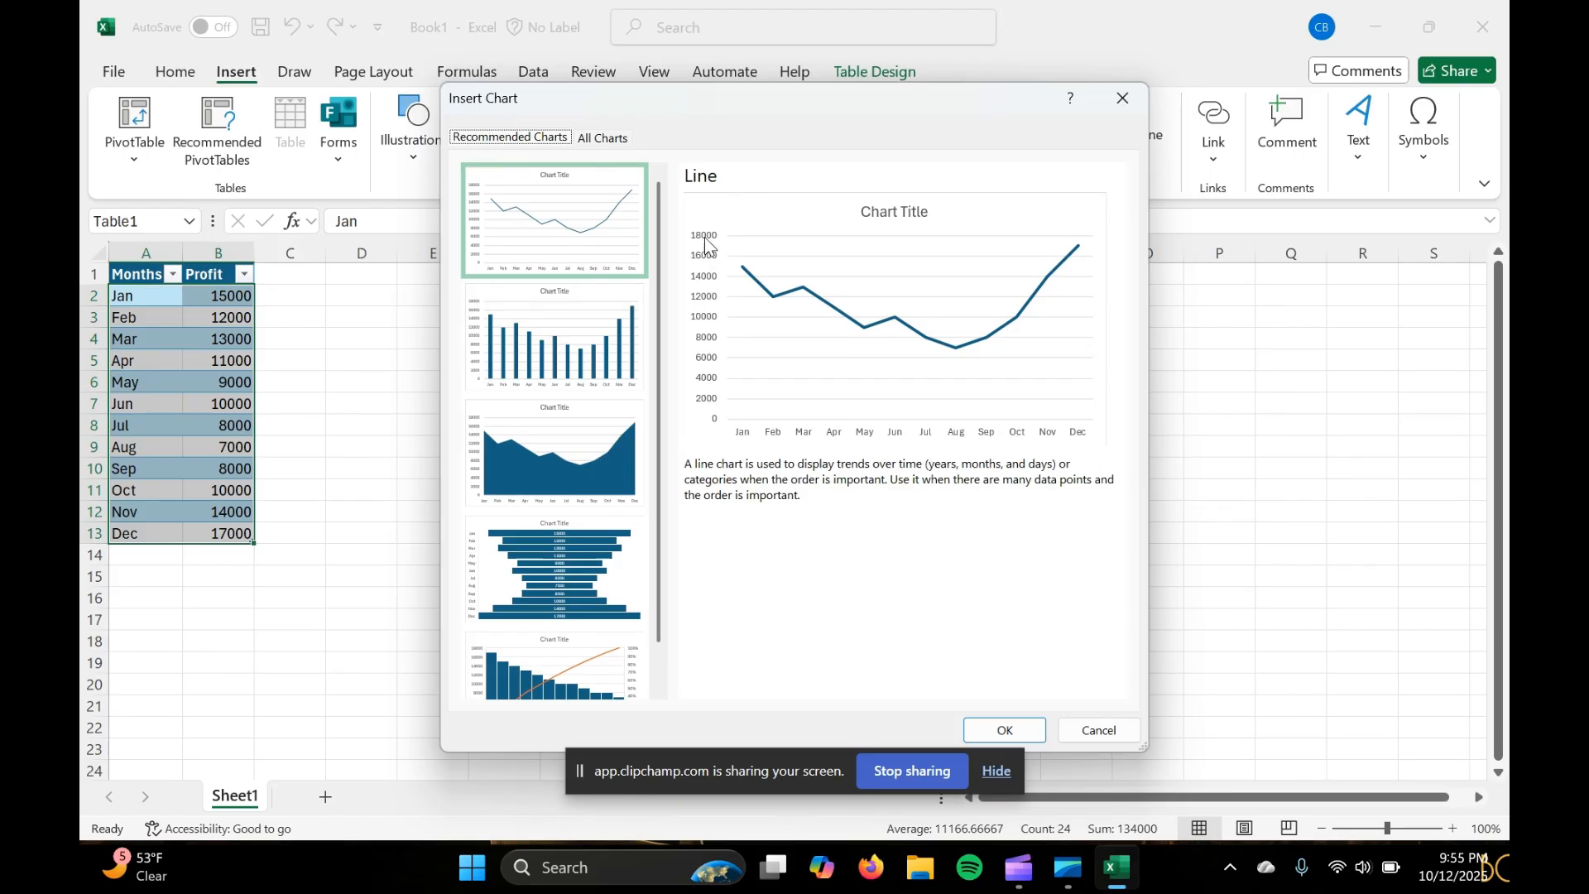
left_click(601, 326)
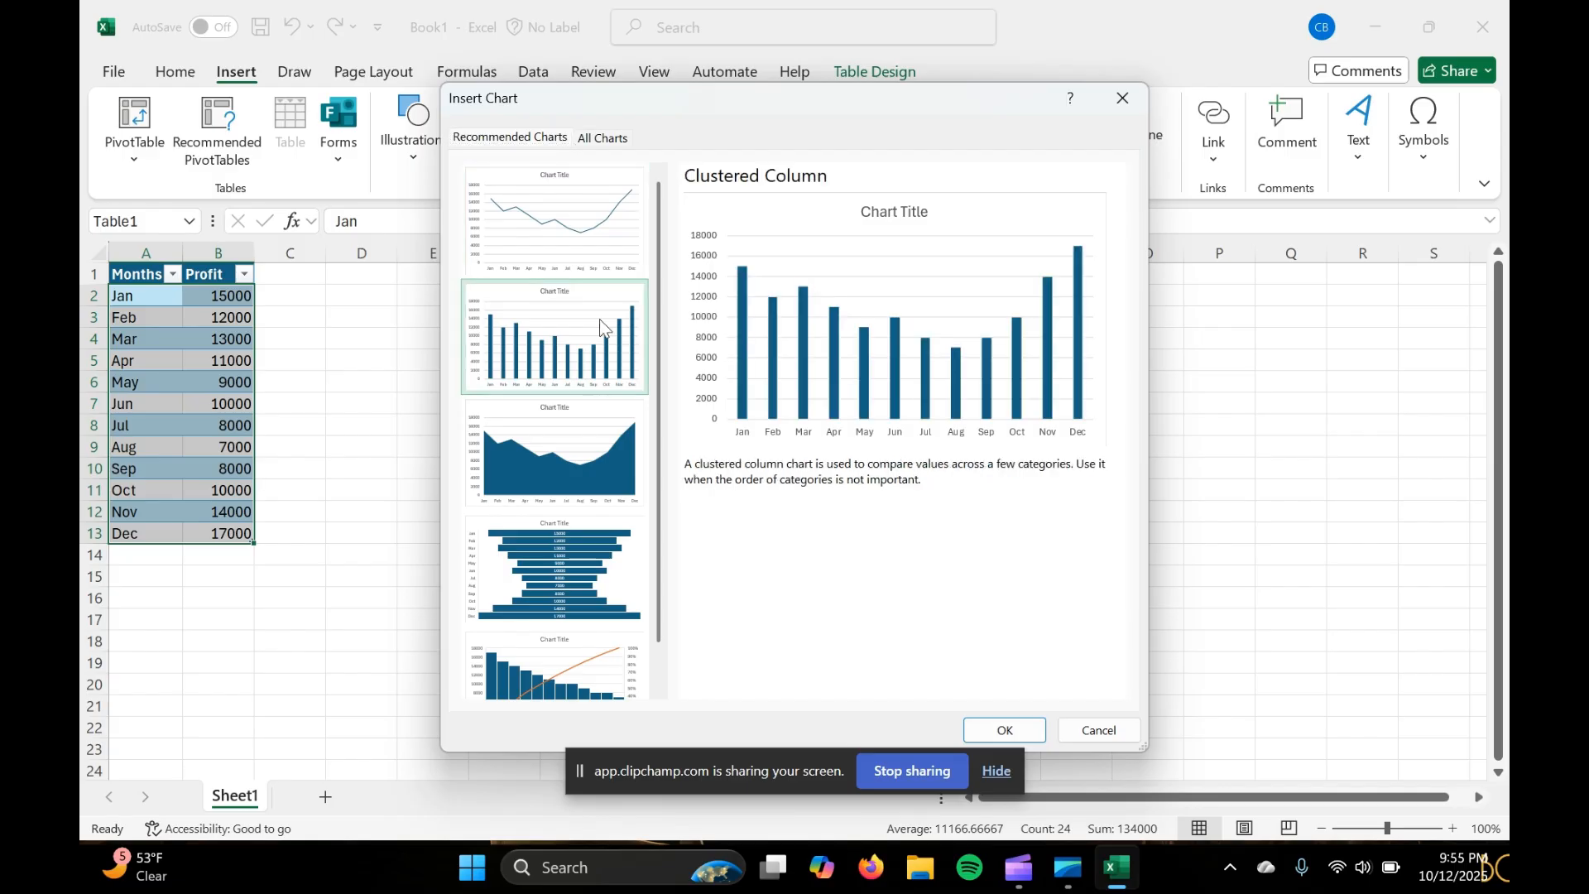
left_click(547, 477)
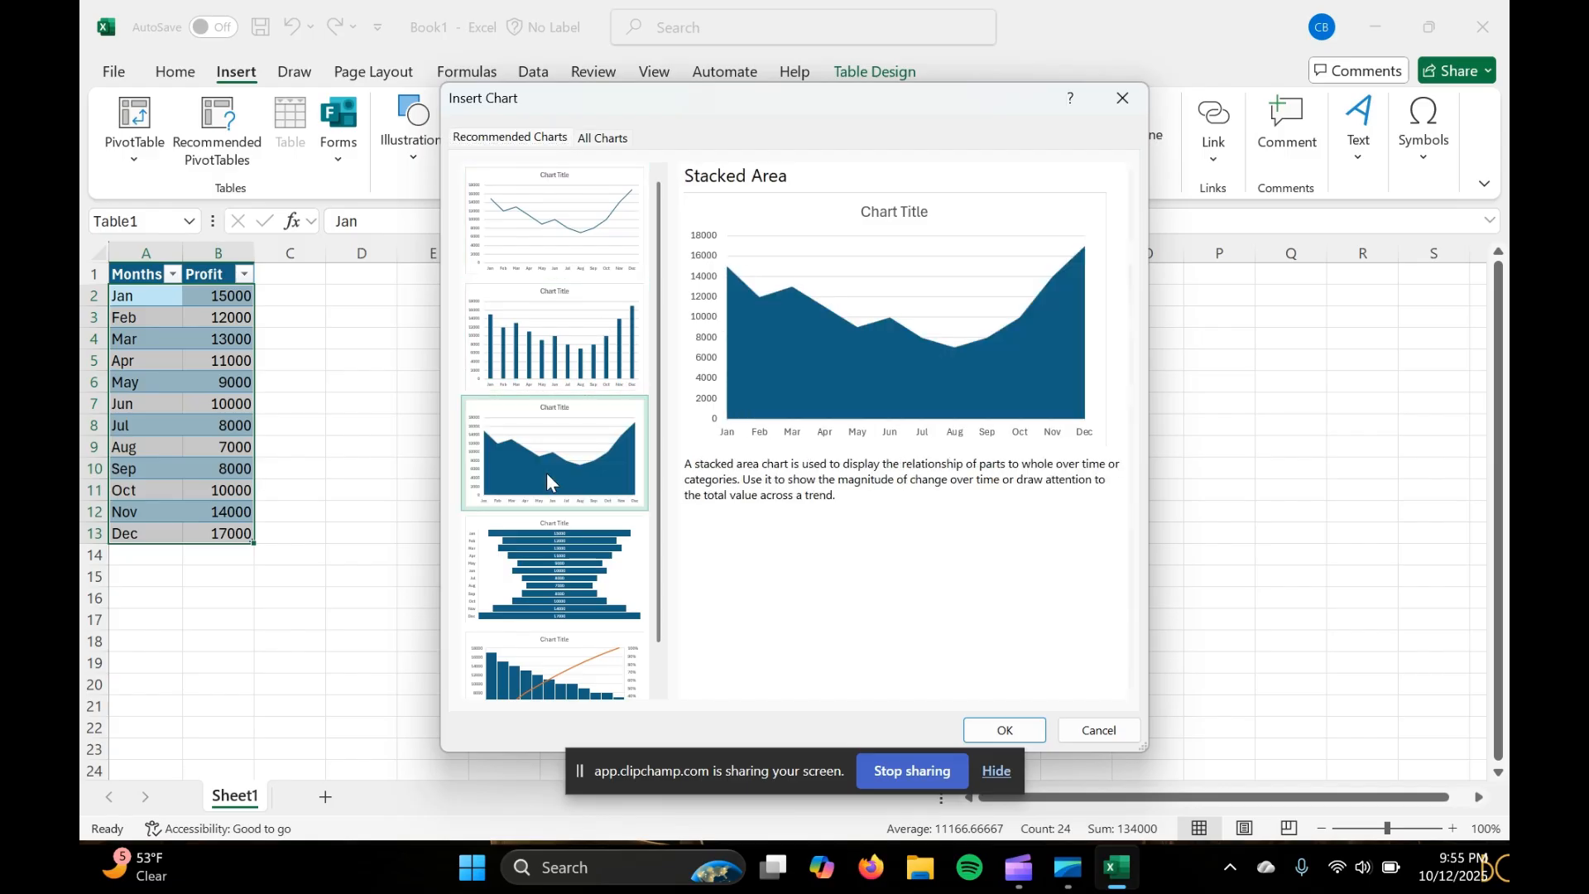
left_click(633, 570)
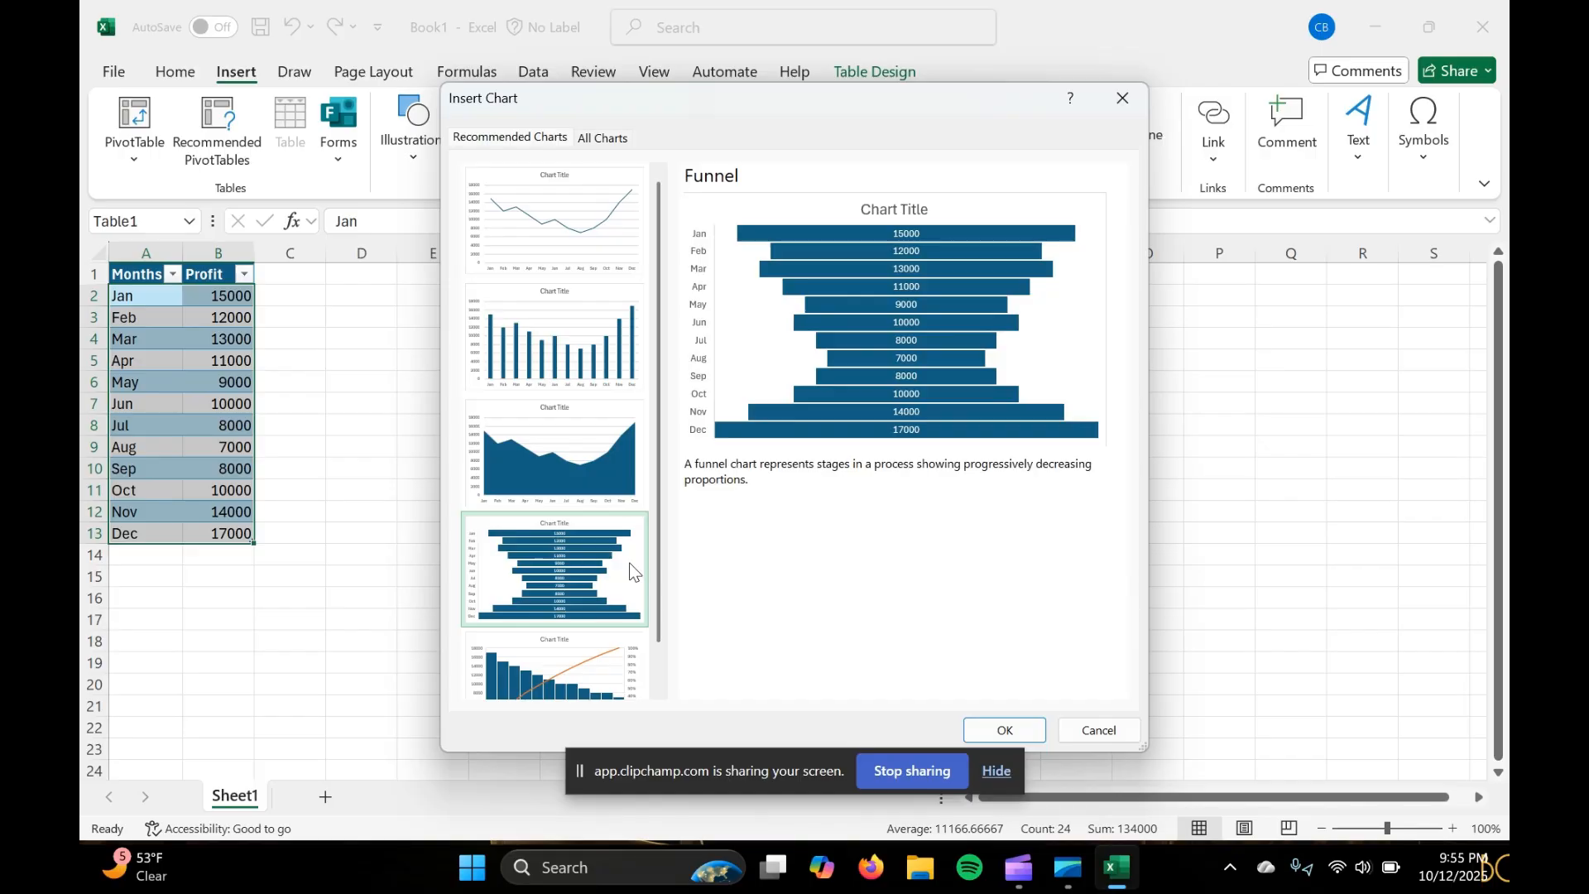
scroll(633, 570, "down", 1)
left_click(588, 646)
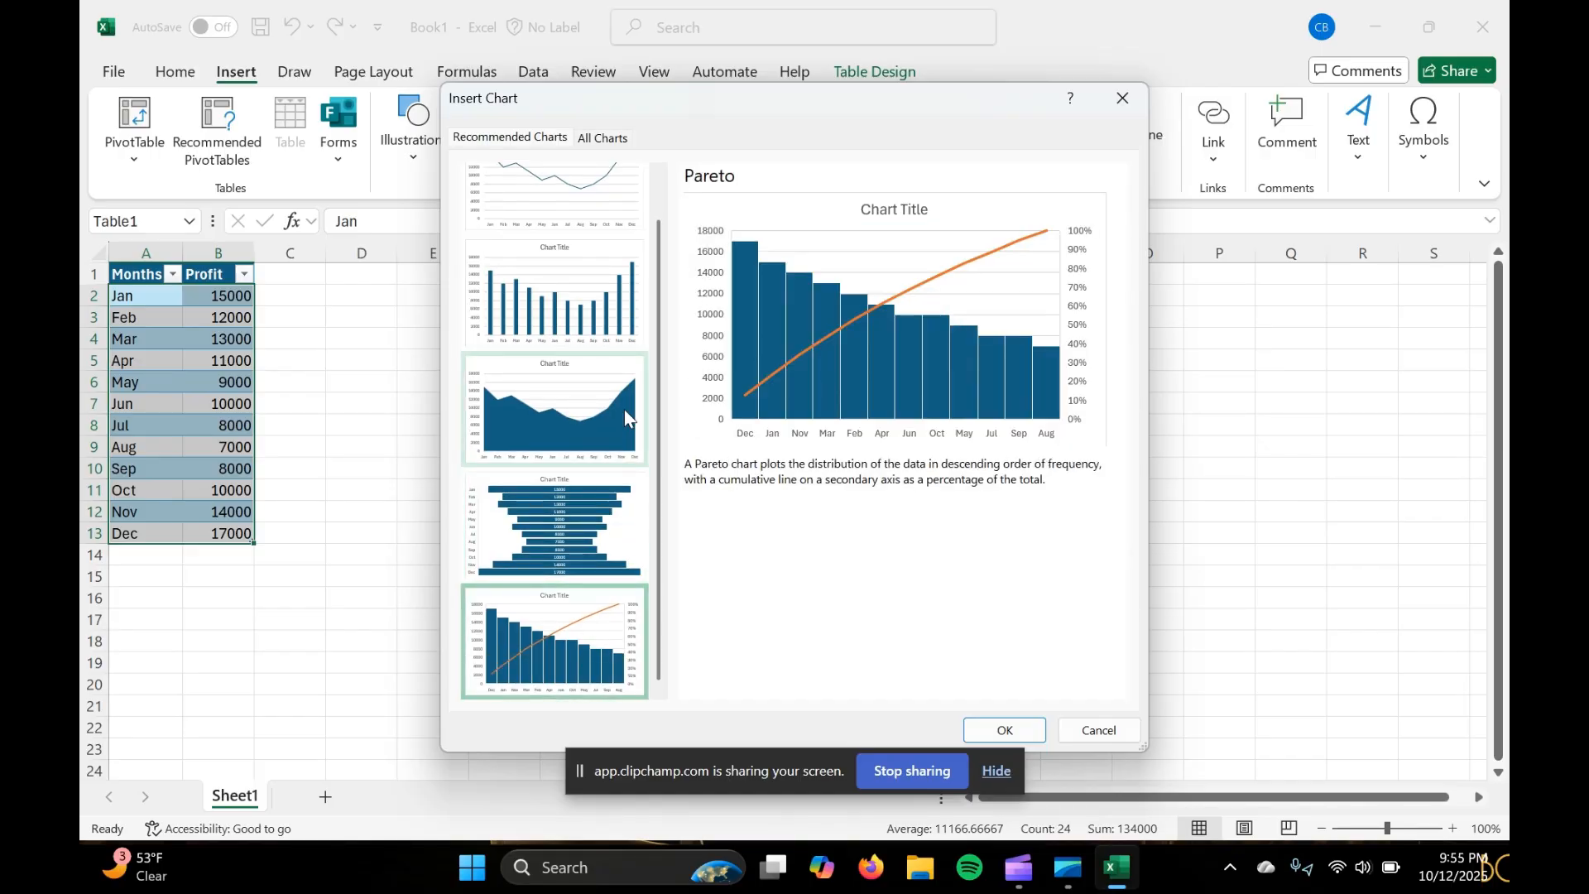
scroll(623, 374, "up", 1)
left_click(616, 185)
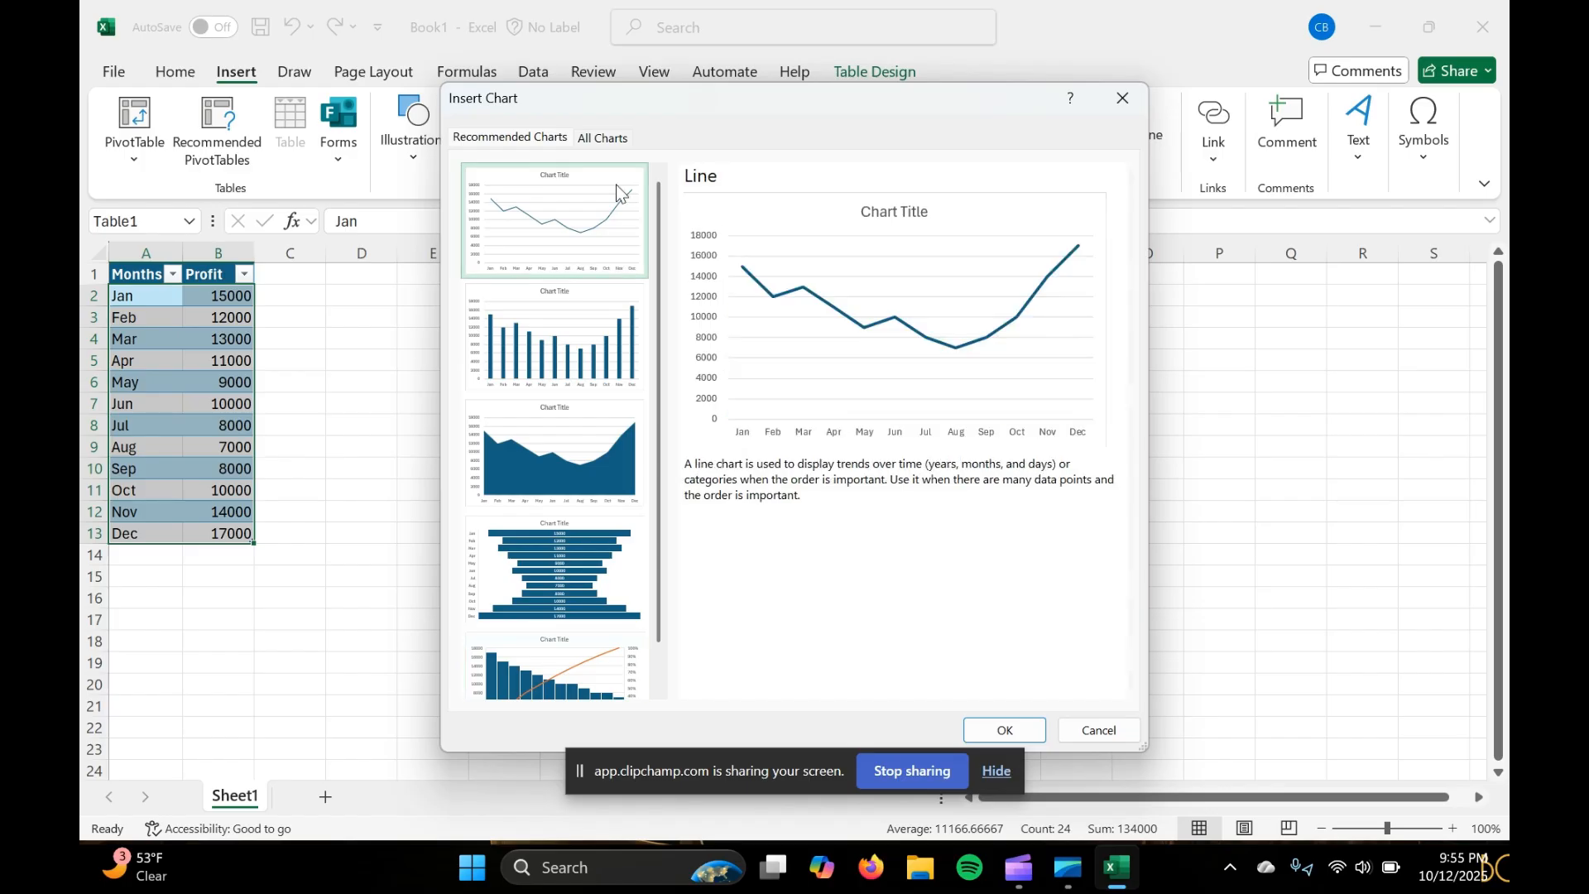
Insert the recommended Clustered Column chart of the monthly profits and move it directly beside the table, starting at column C
left_click(563, 302)
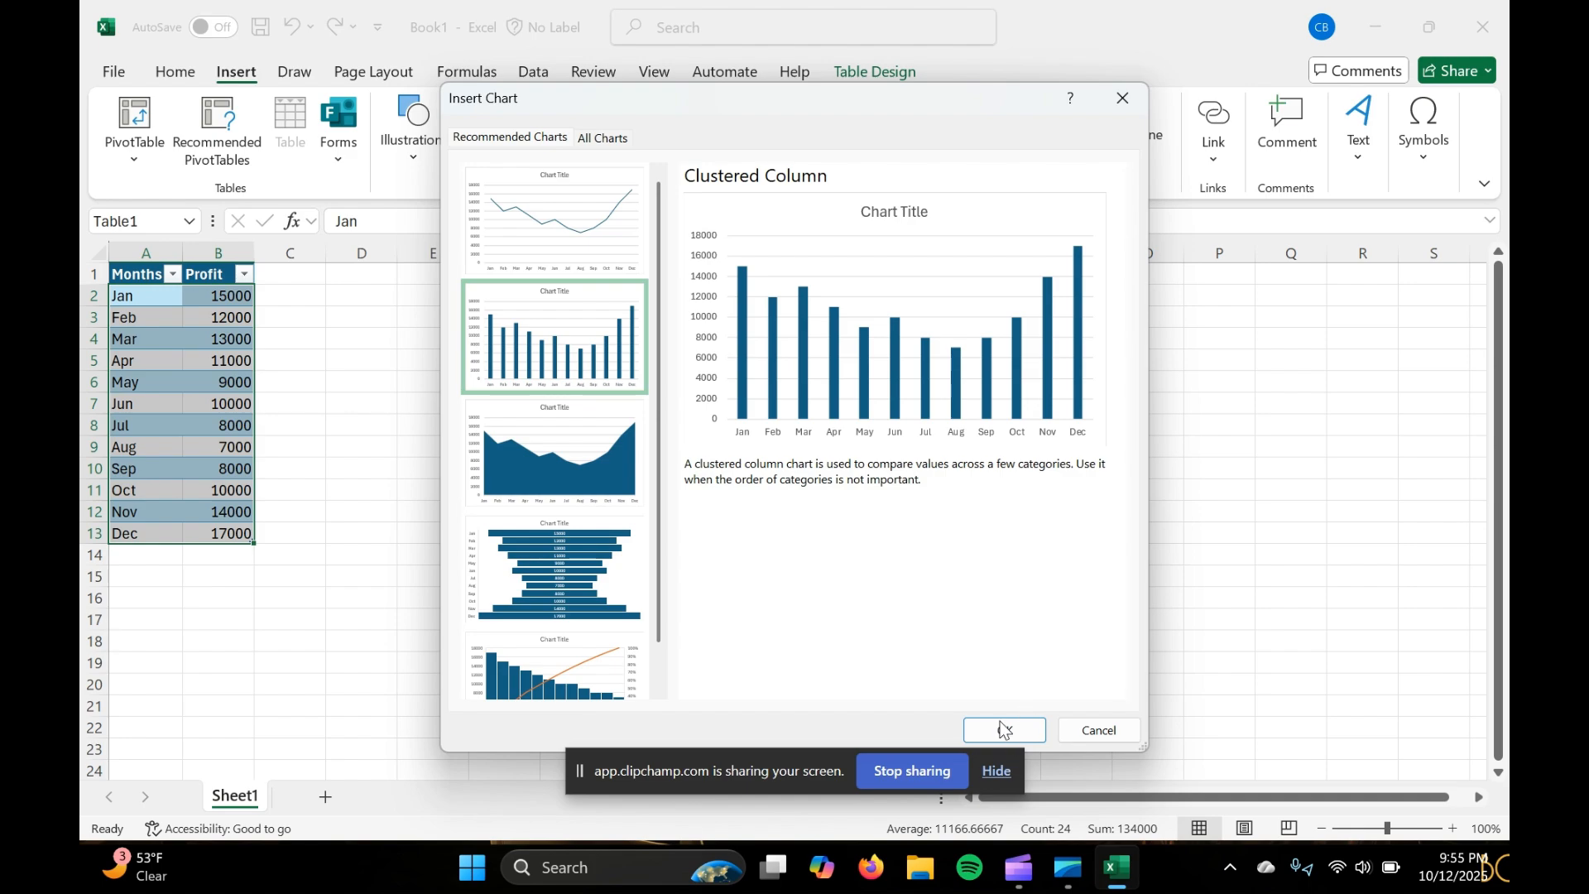
left_click(601, 137)
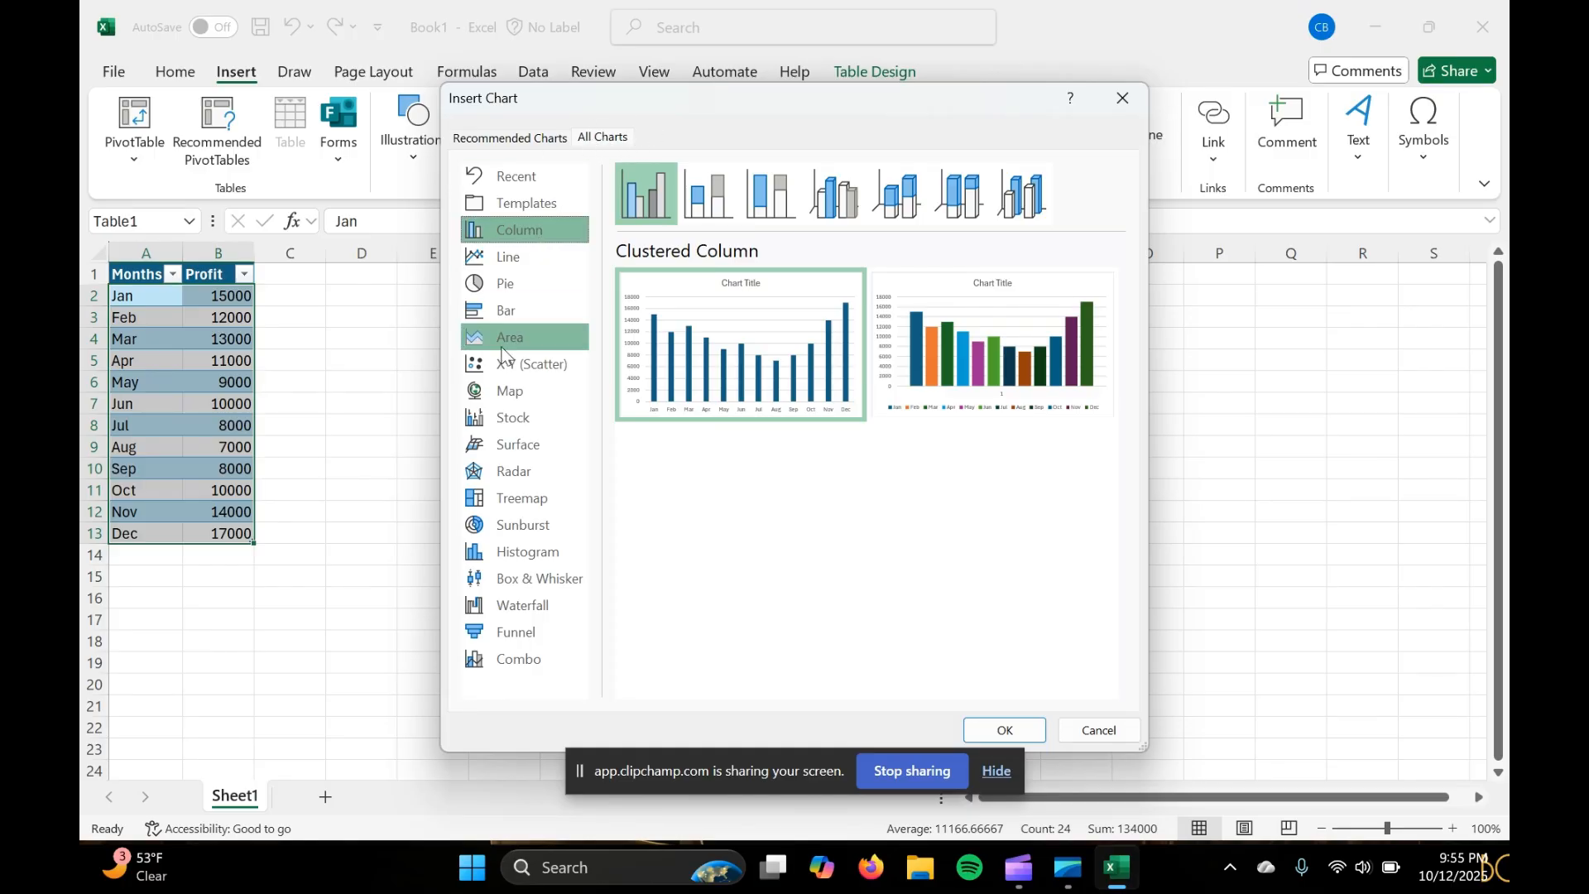
left_click(509, 137)
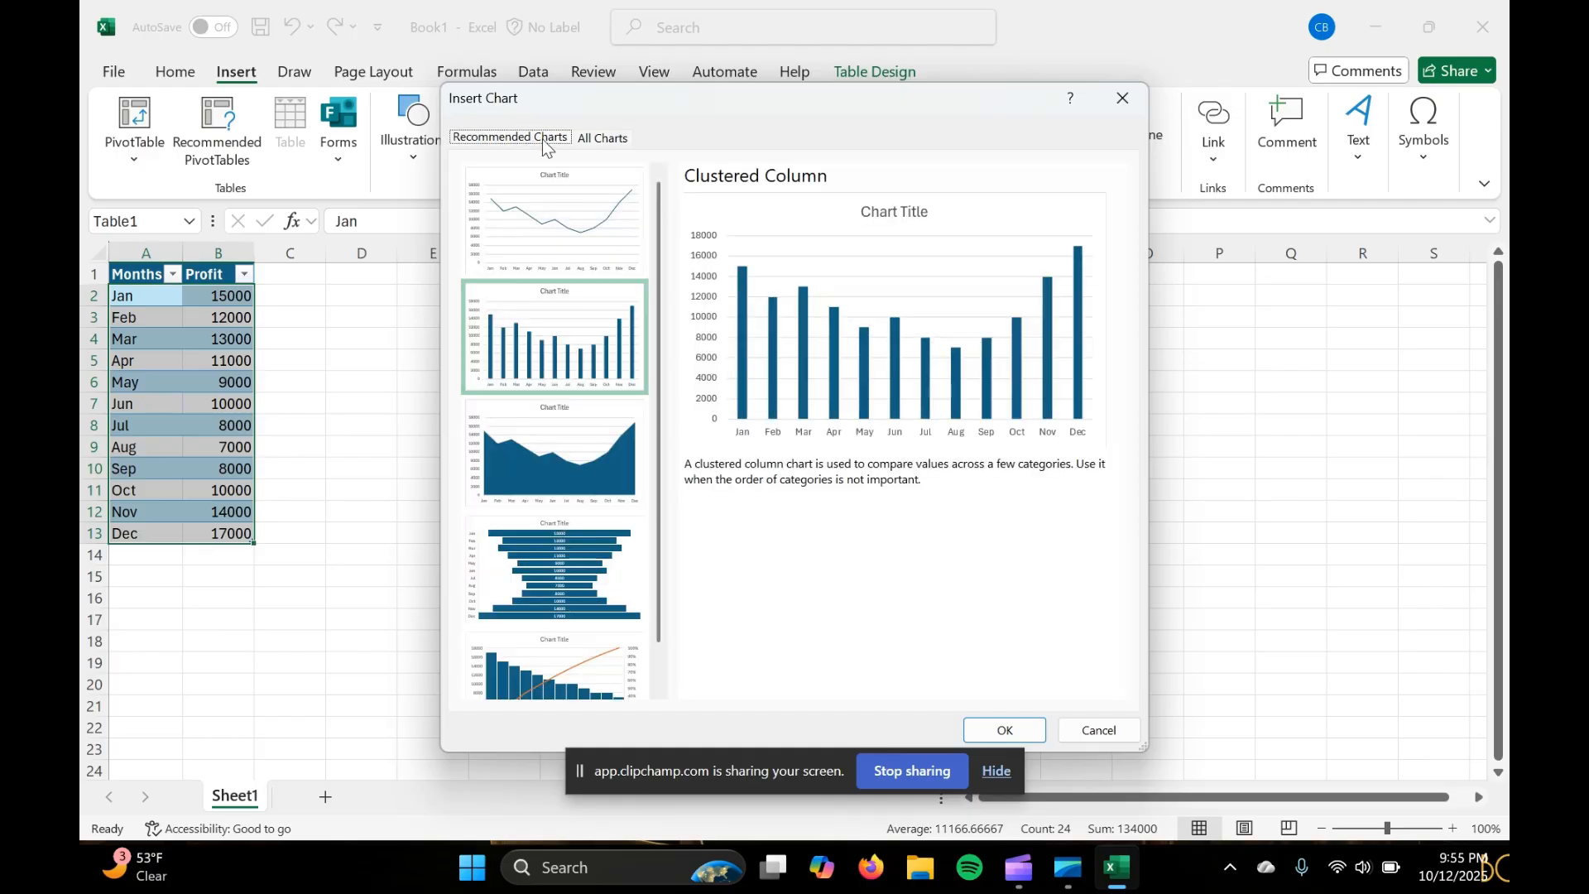
left_click(555, 338)
left_click(1007, 729)
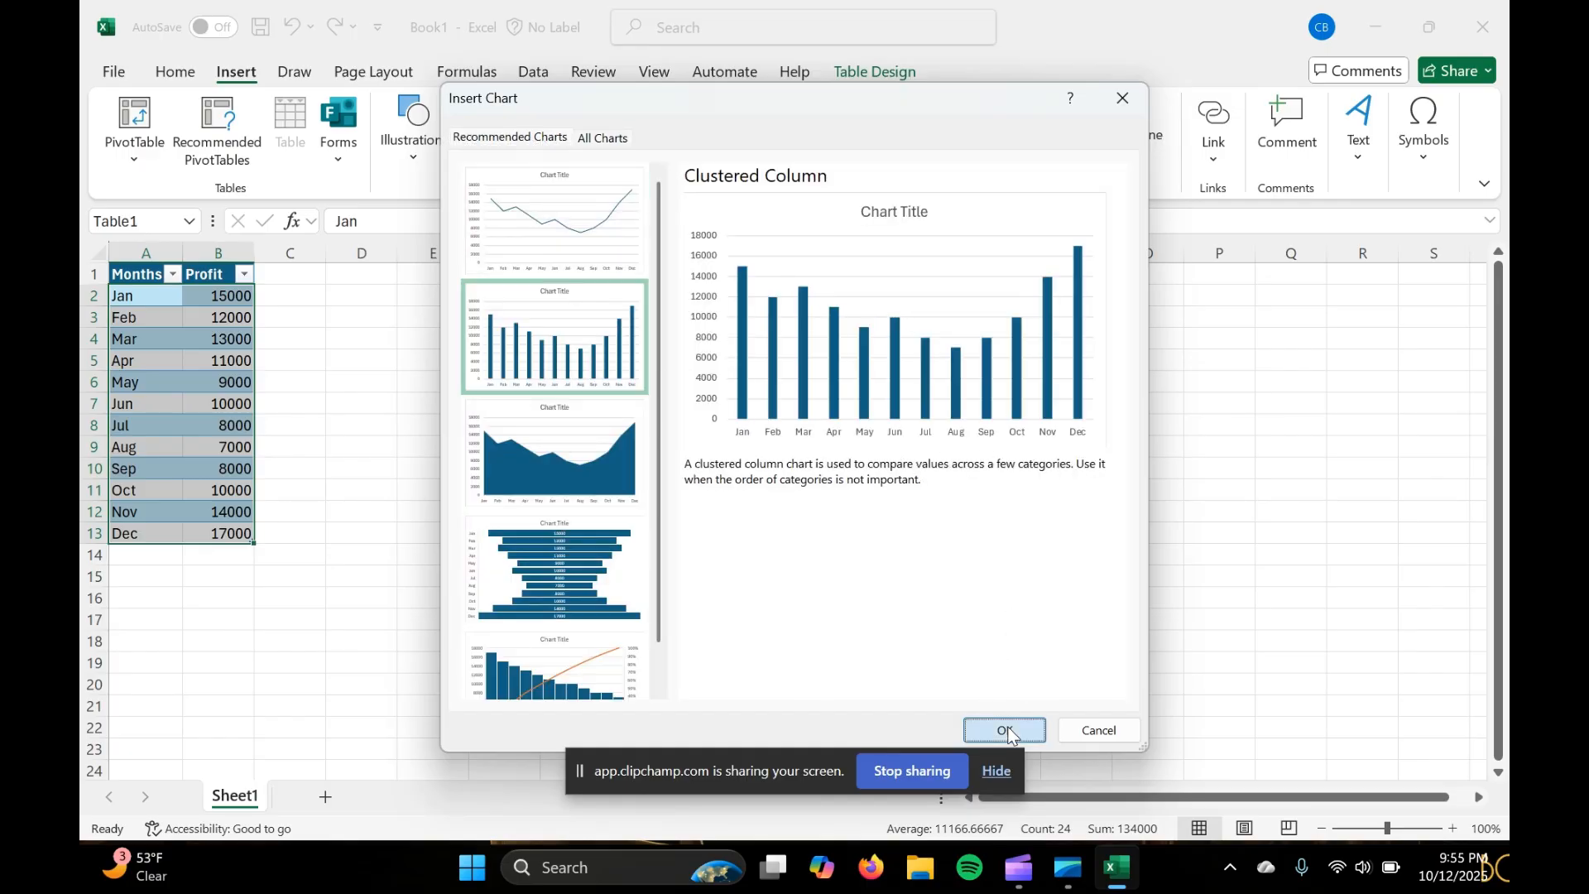
left_click_drag(756, 386, 455, 278)
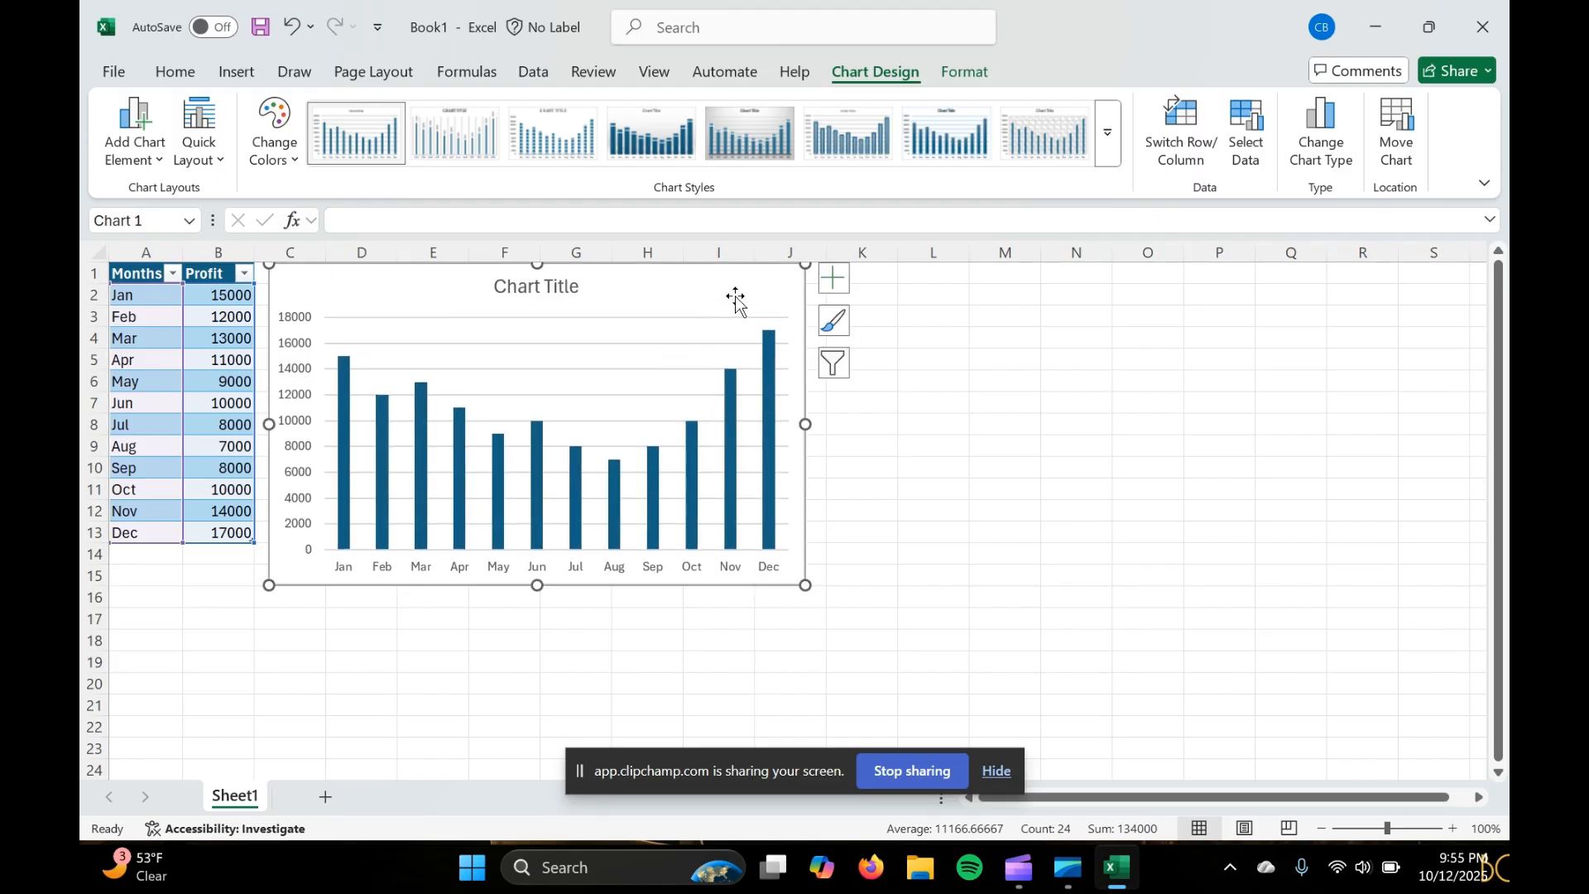
Replace the column chart's placeholder title with "Profit for the Months"
left_click(530, 283)
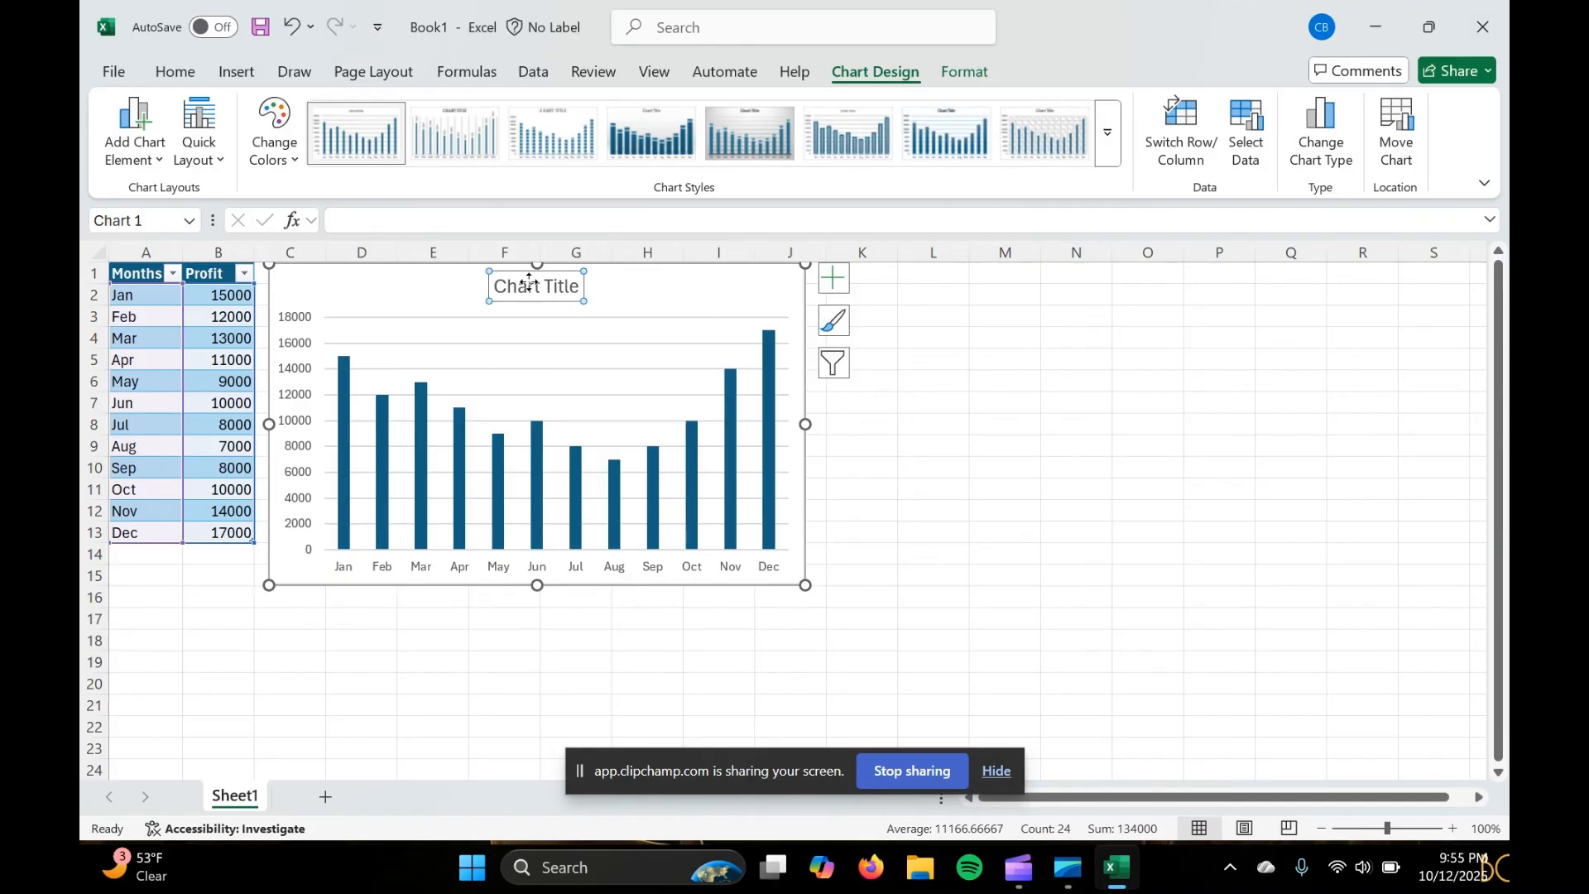
double_click(551, 284)
left_click(576, 283)
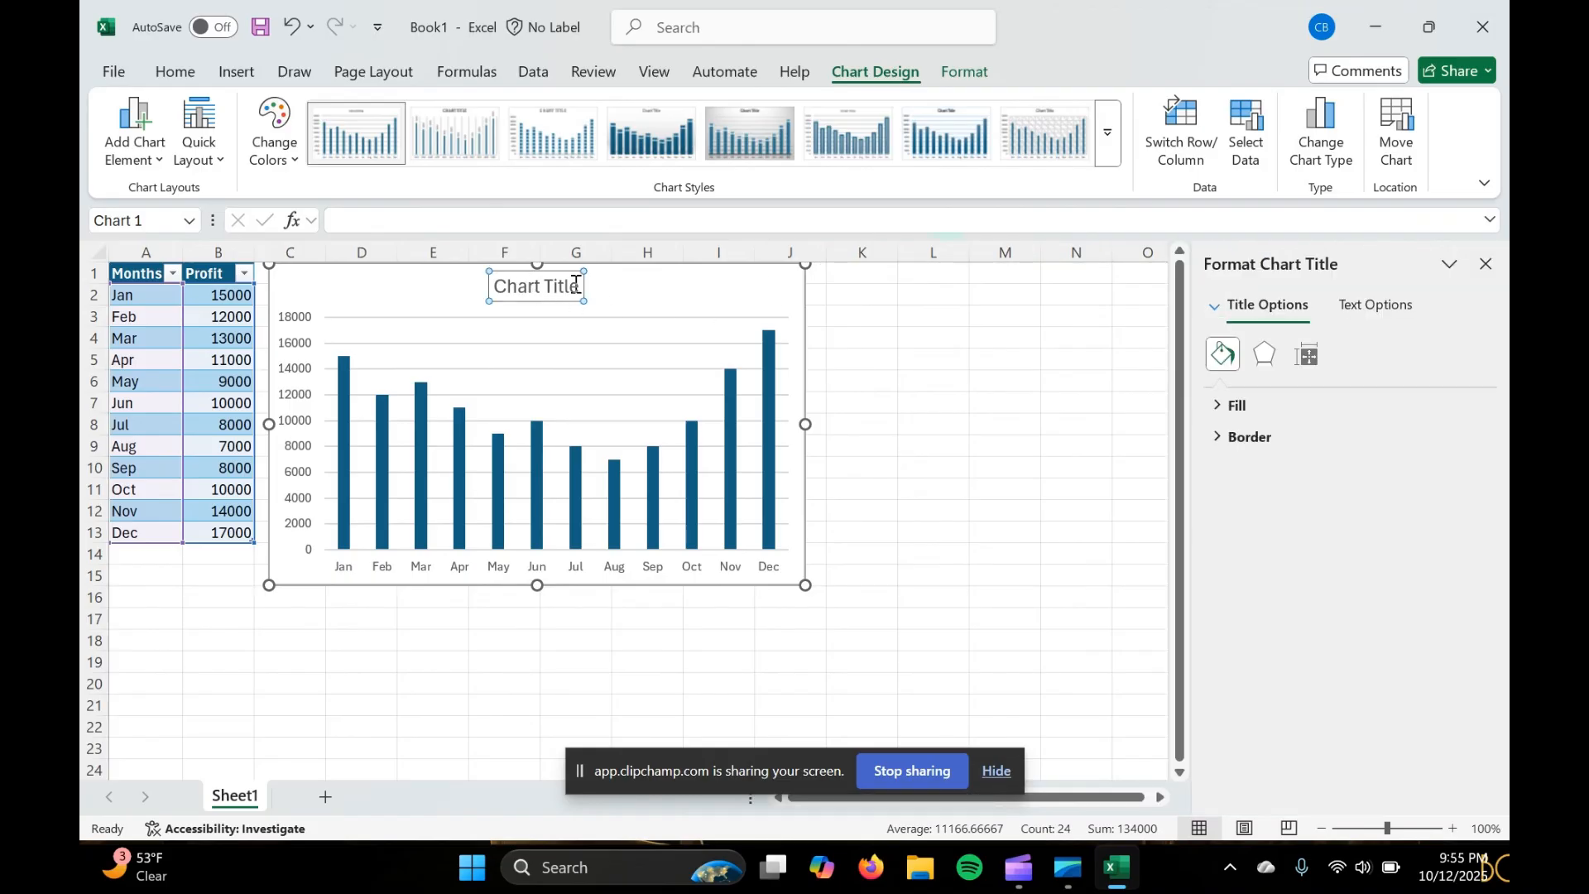
key("BackSpace")
key("BackSpace")
key("BackSpace")
key("BackSpace")
key("BackSpace")
key("BackSpace")
key("BackSpace")
key("BackSpace")
key("BackSpace")
key("BackSpace")
key("BackSpace")
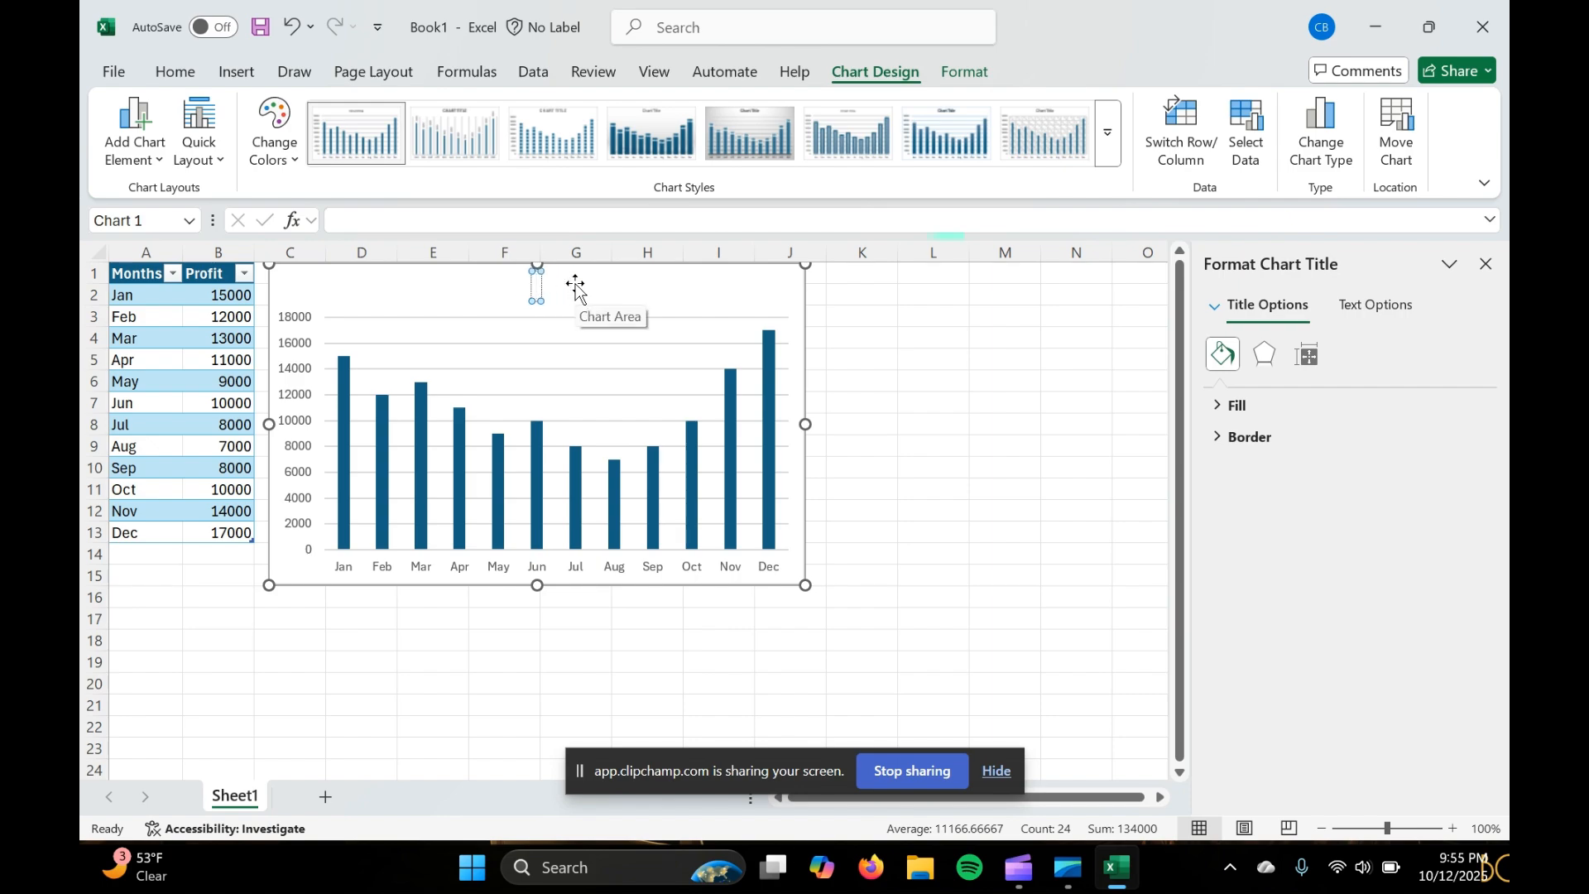
type("Profit for the Yea")
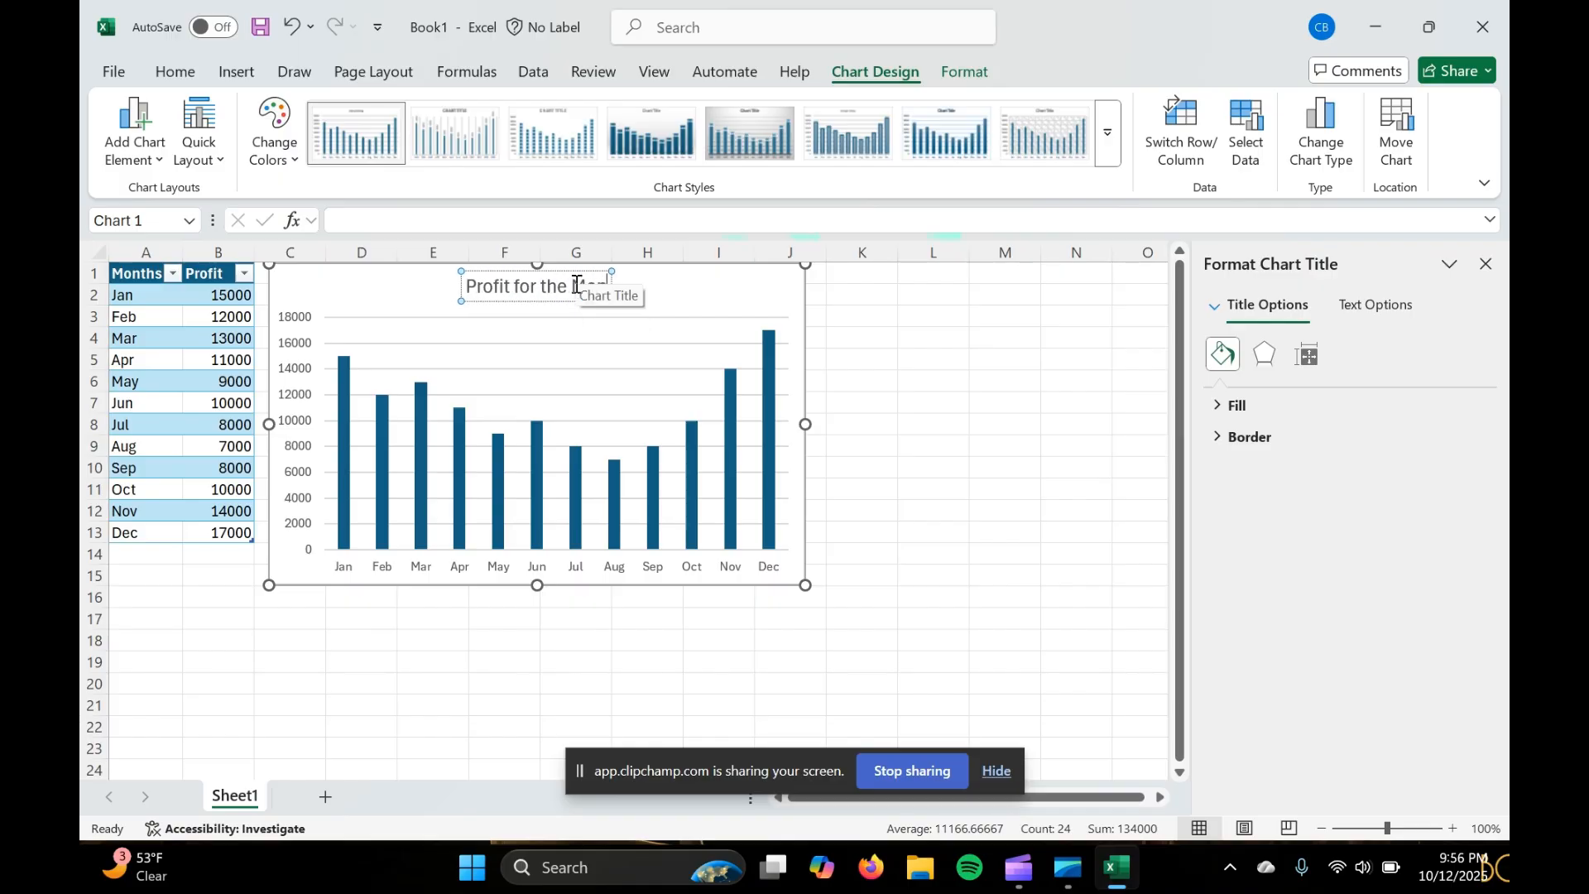
key("BackSpace")
key("BackSpace")
key("BackSpace")
type("Months")
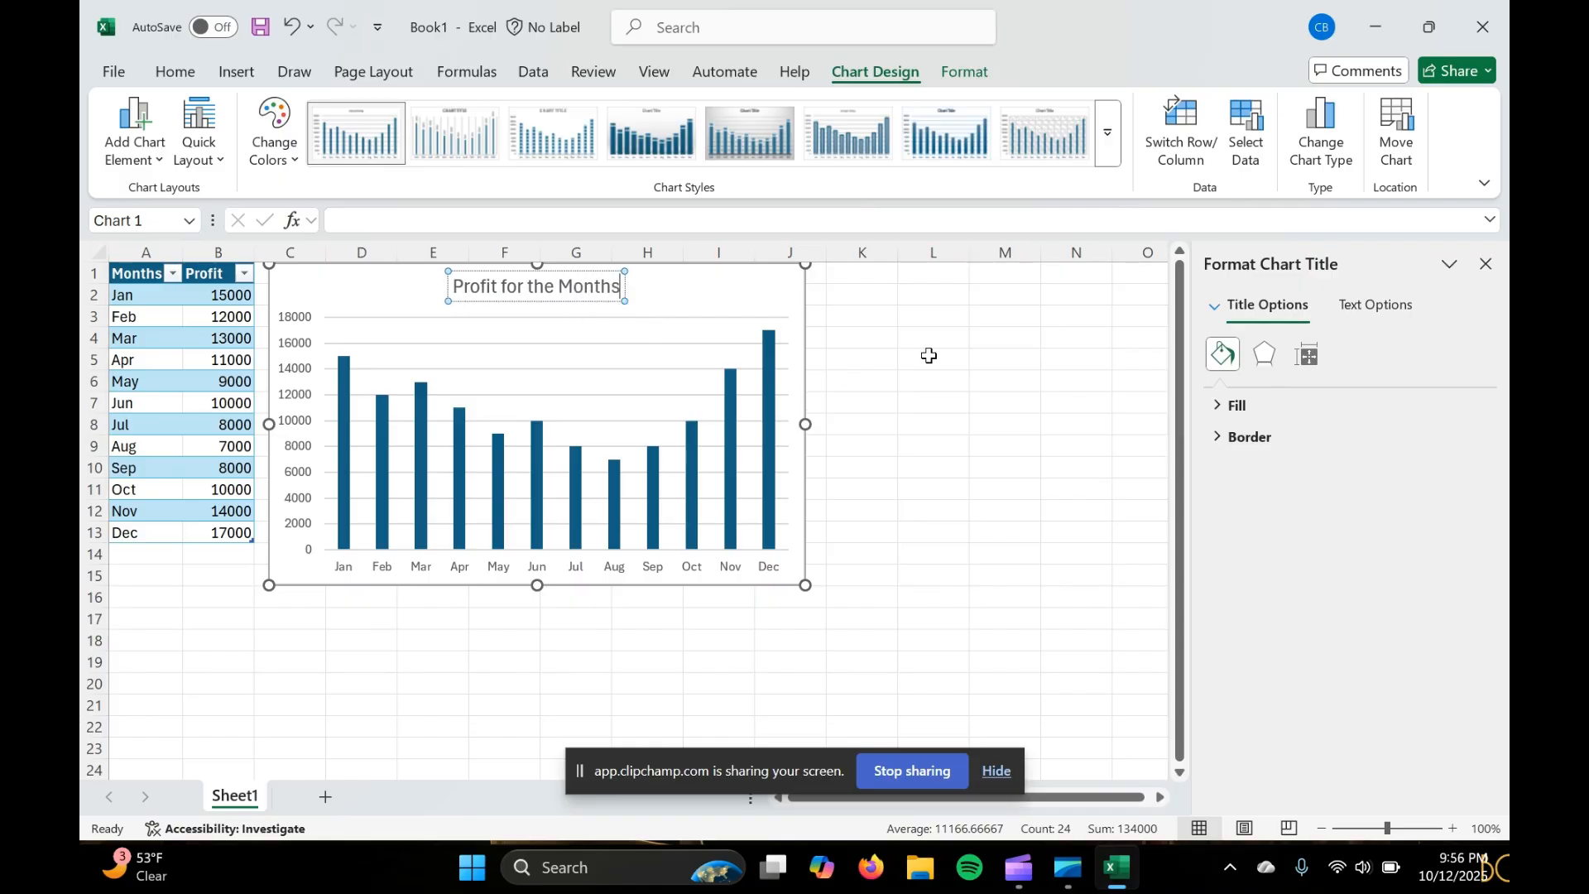
Finish the title edit, select the whole chart and examine its text fill and text outline formatting options
left_click(930, 355)
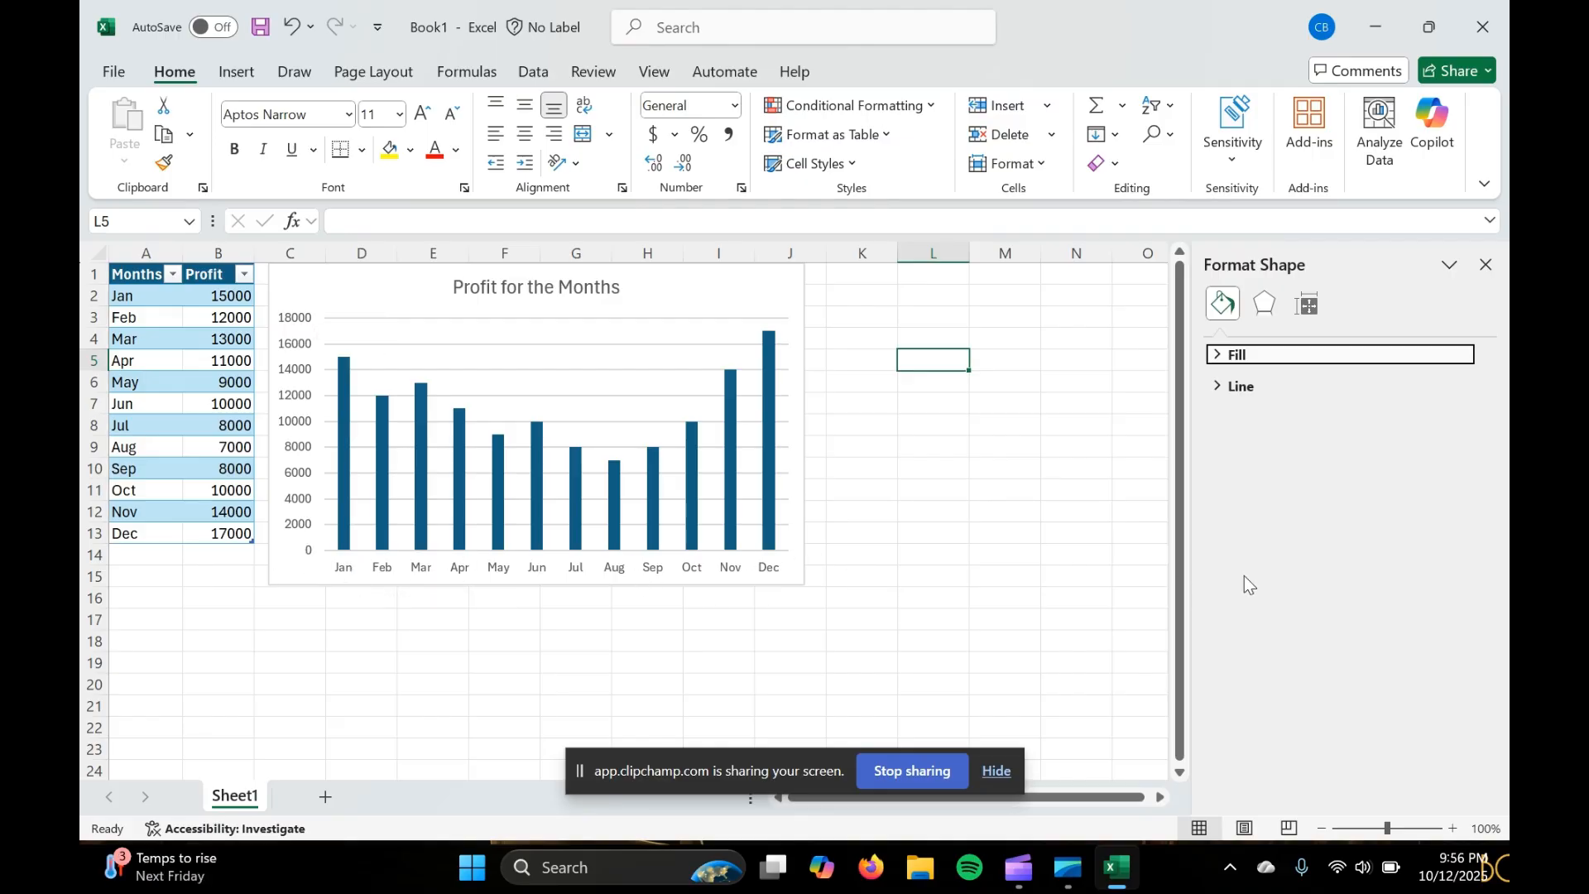
left_click(685, 307)
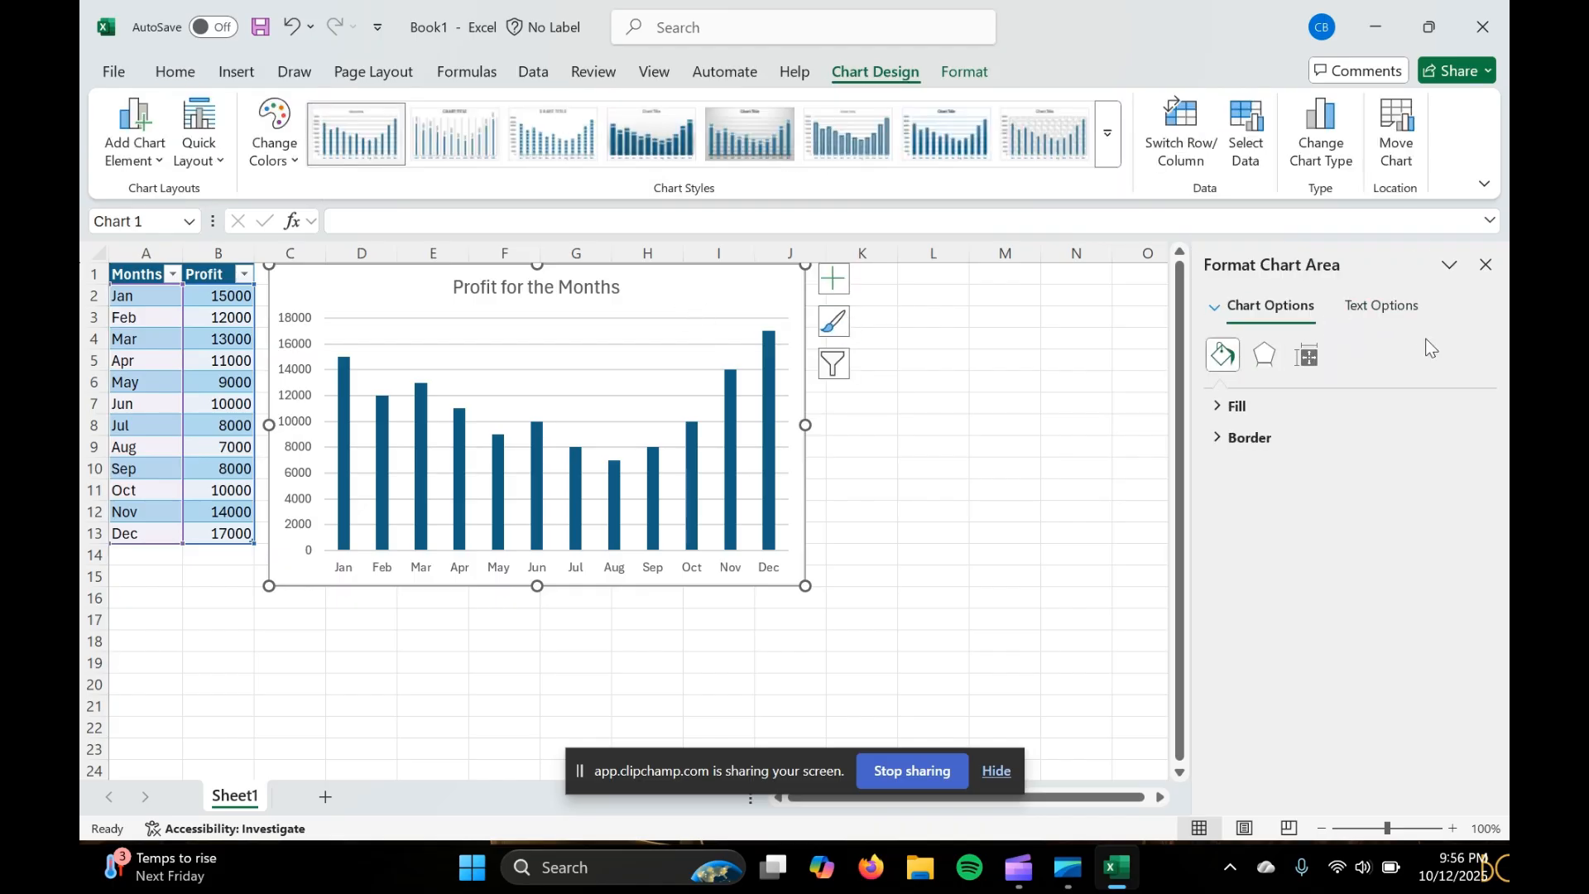
left_click(1382, 308)
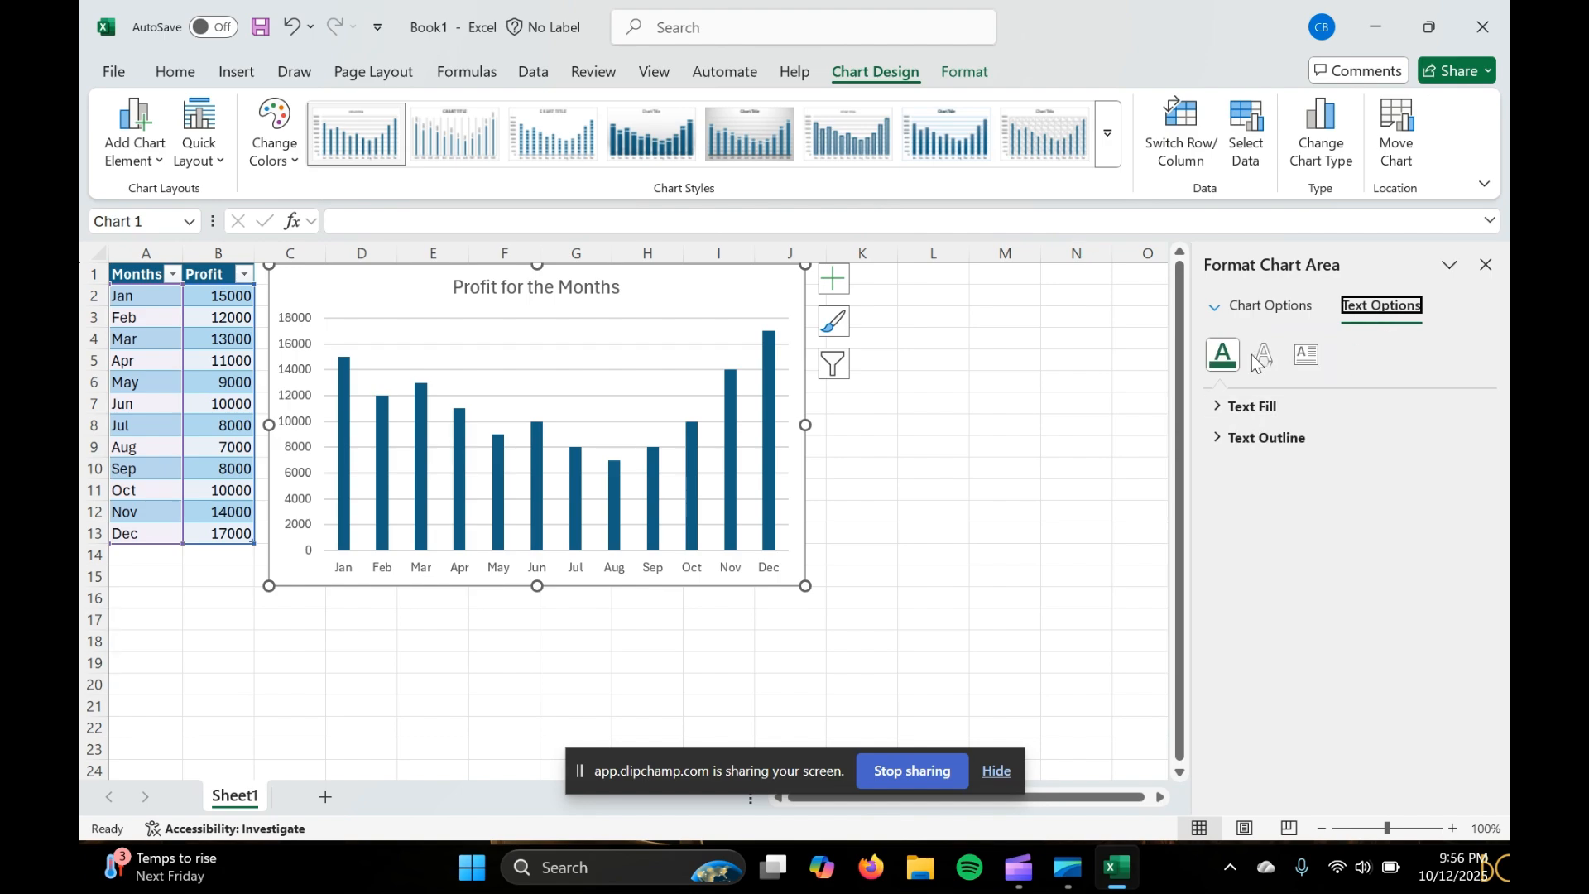
left_click(1215, 407)
left_click(1216, 407)
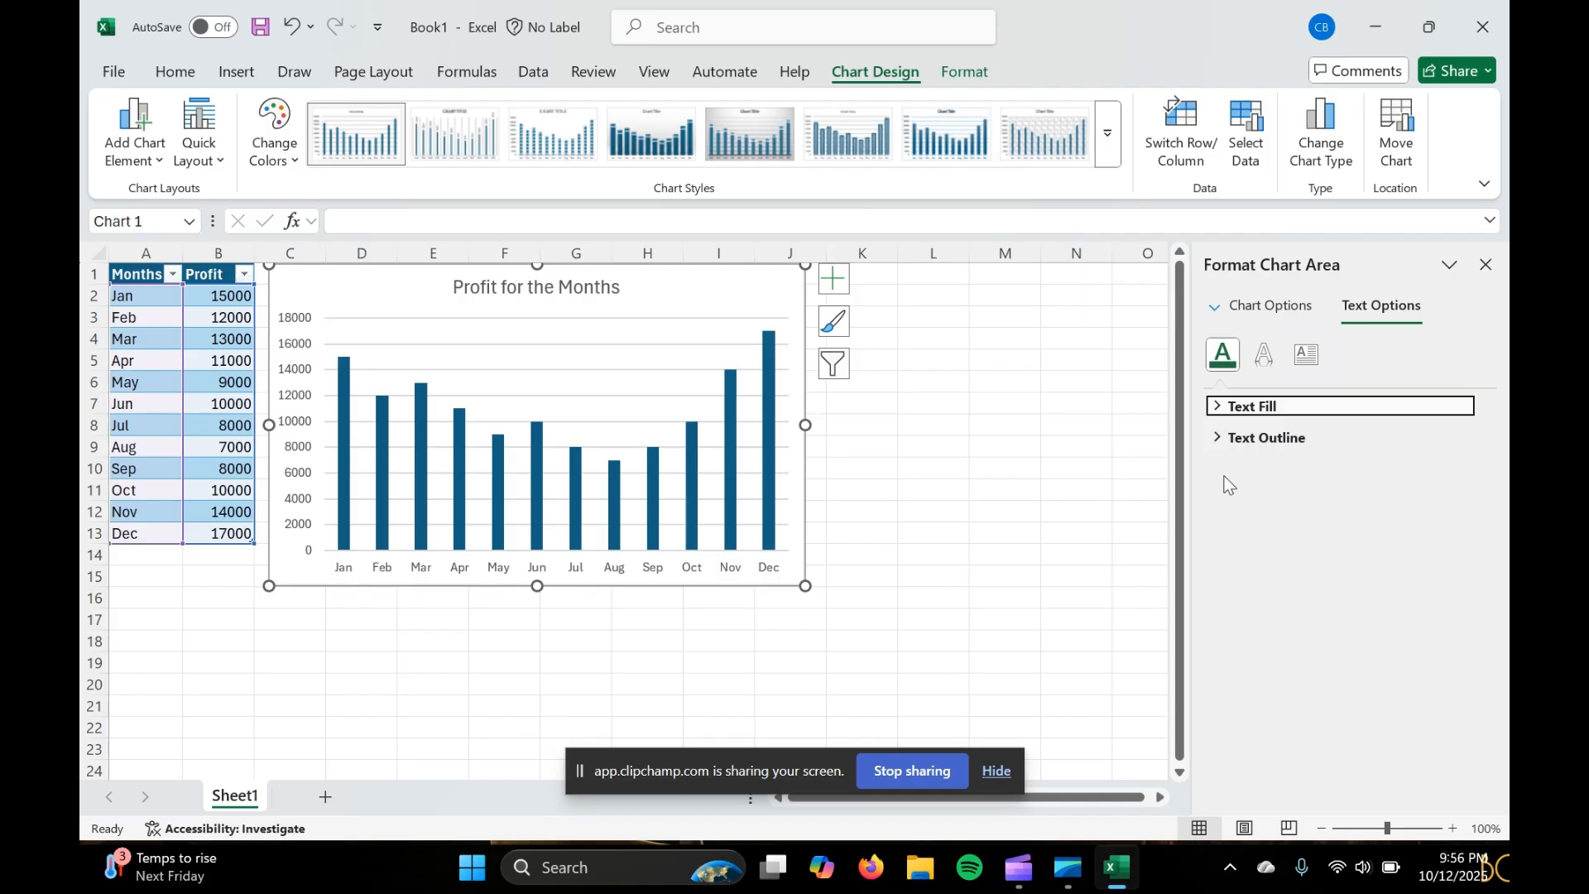
left_click(1221, 440)
left_click(1220, 441)
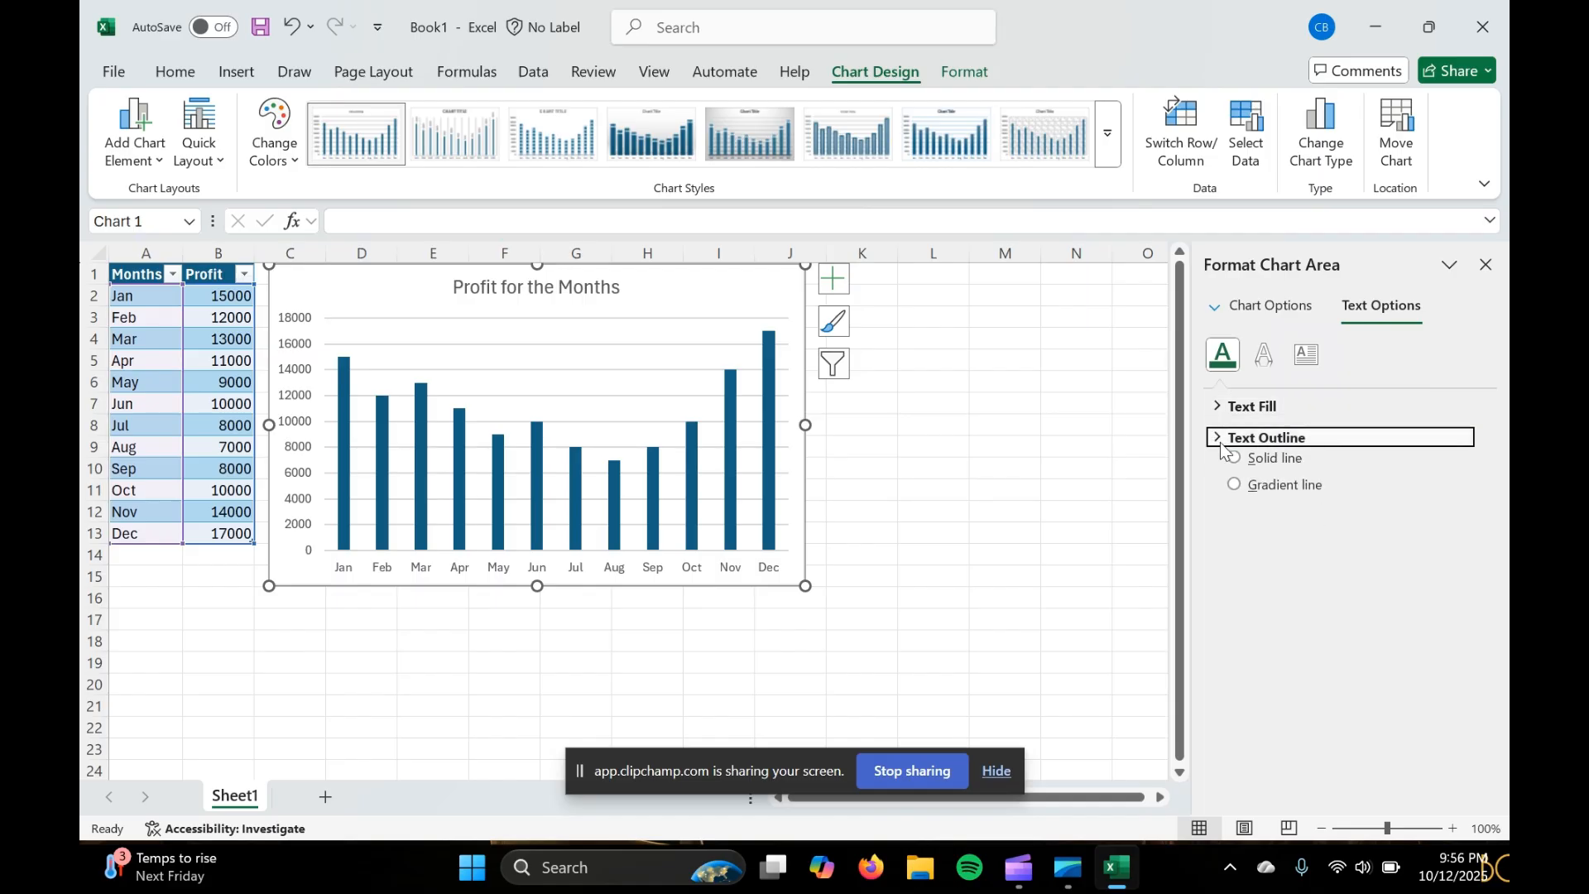
Examine the chart area's fill, border, effects and size options, its text effect and text box settings, and the shape formatting tools
left_click(1295, 317)
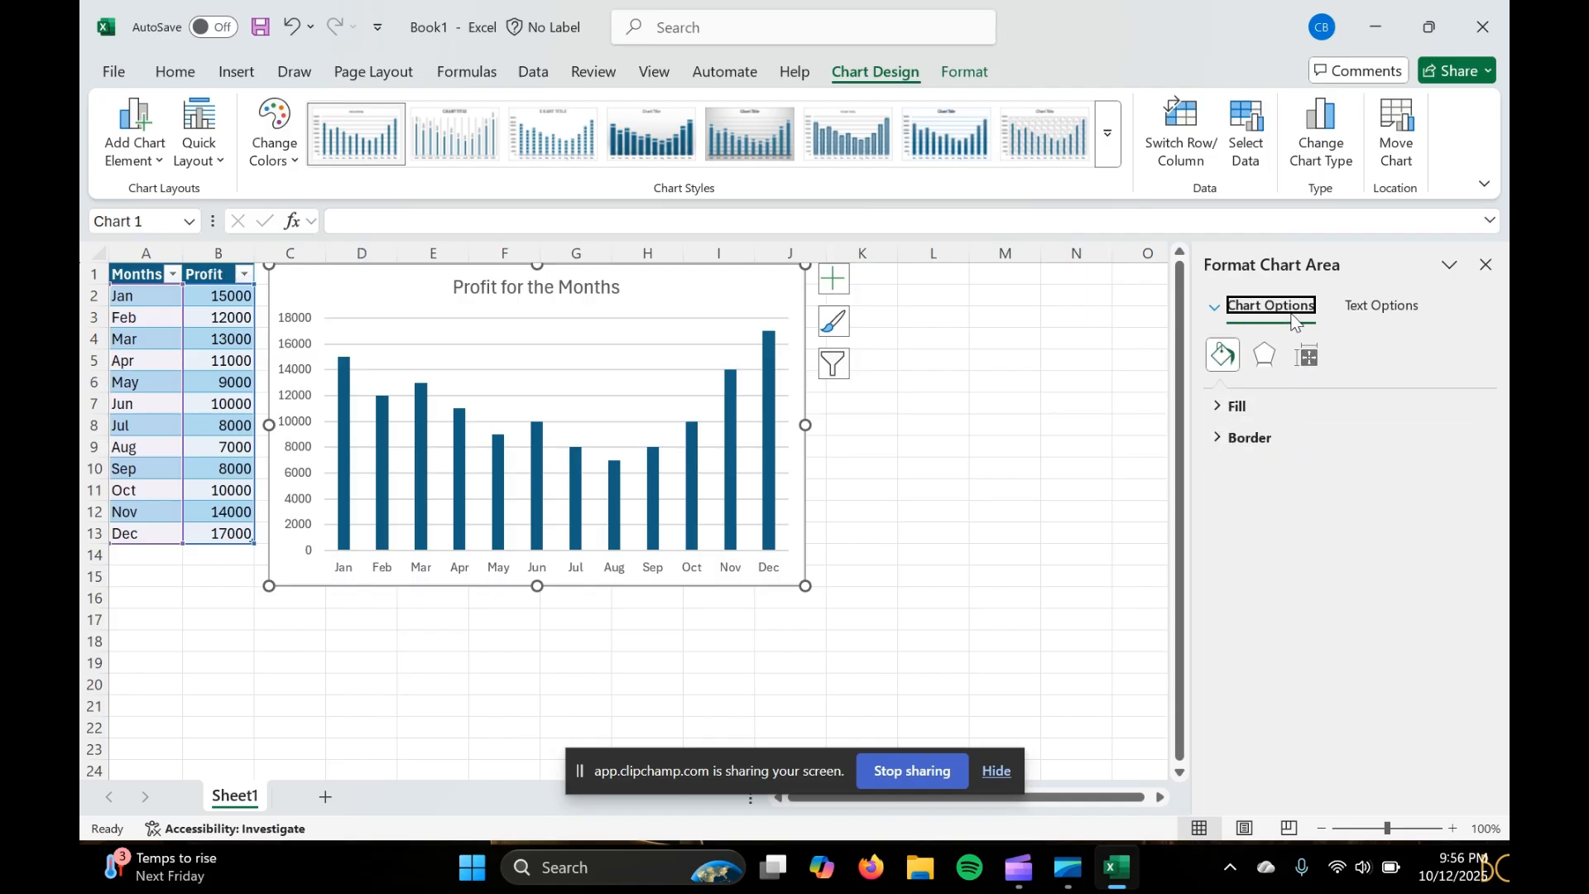
left_click(1217, 407)
left_click(1217, 410)
left_click(1219, 437)
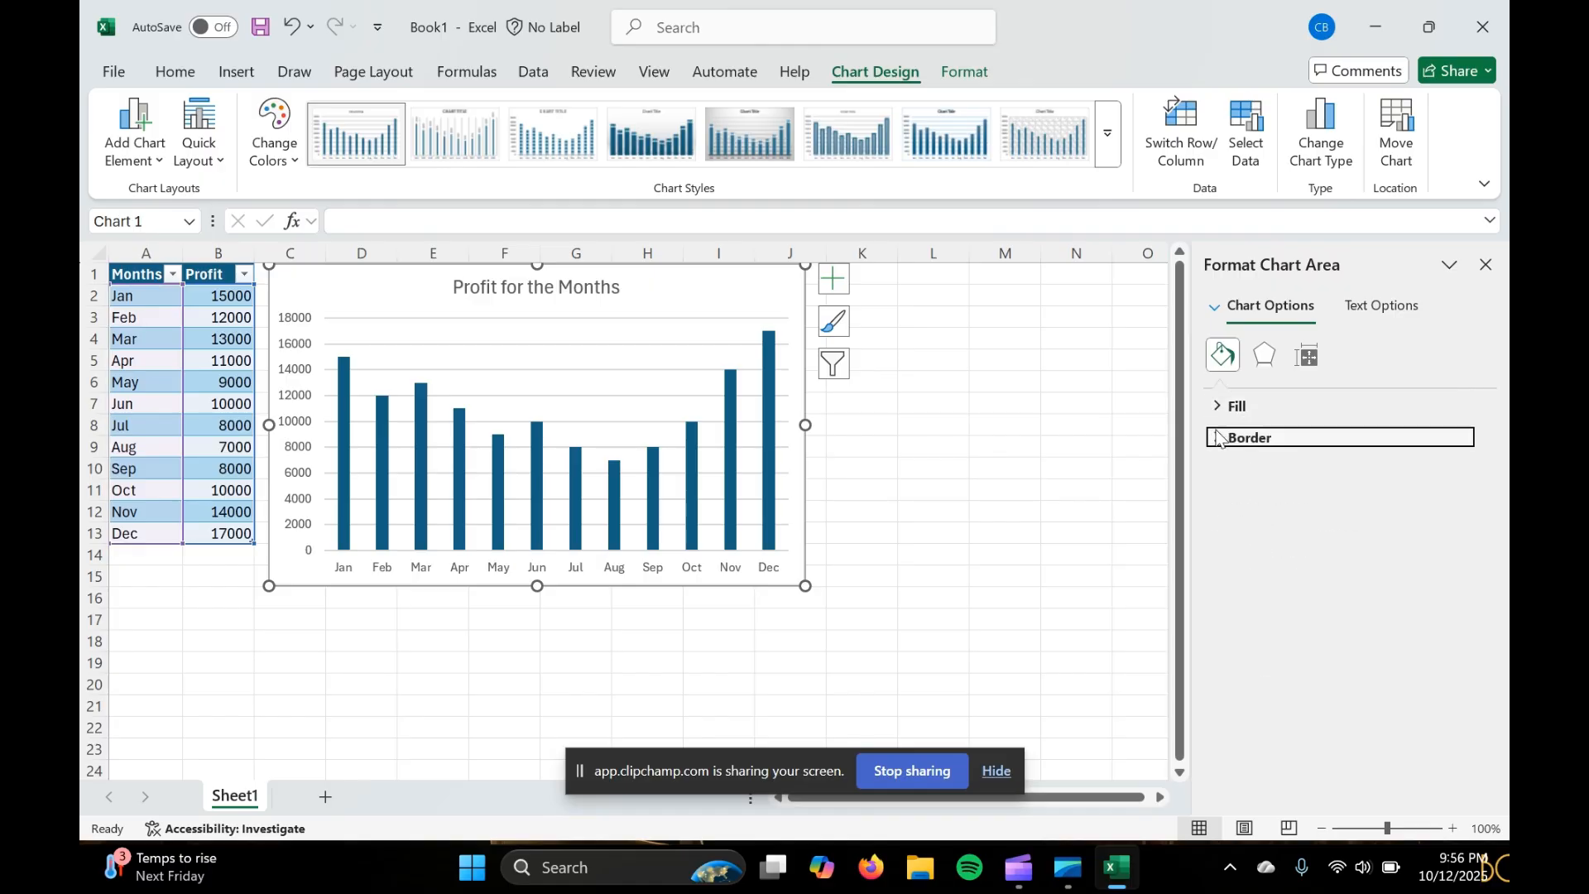
left_click(1218, 437)
left_click(1263, 355)
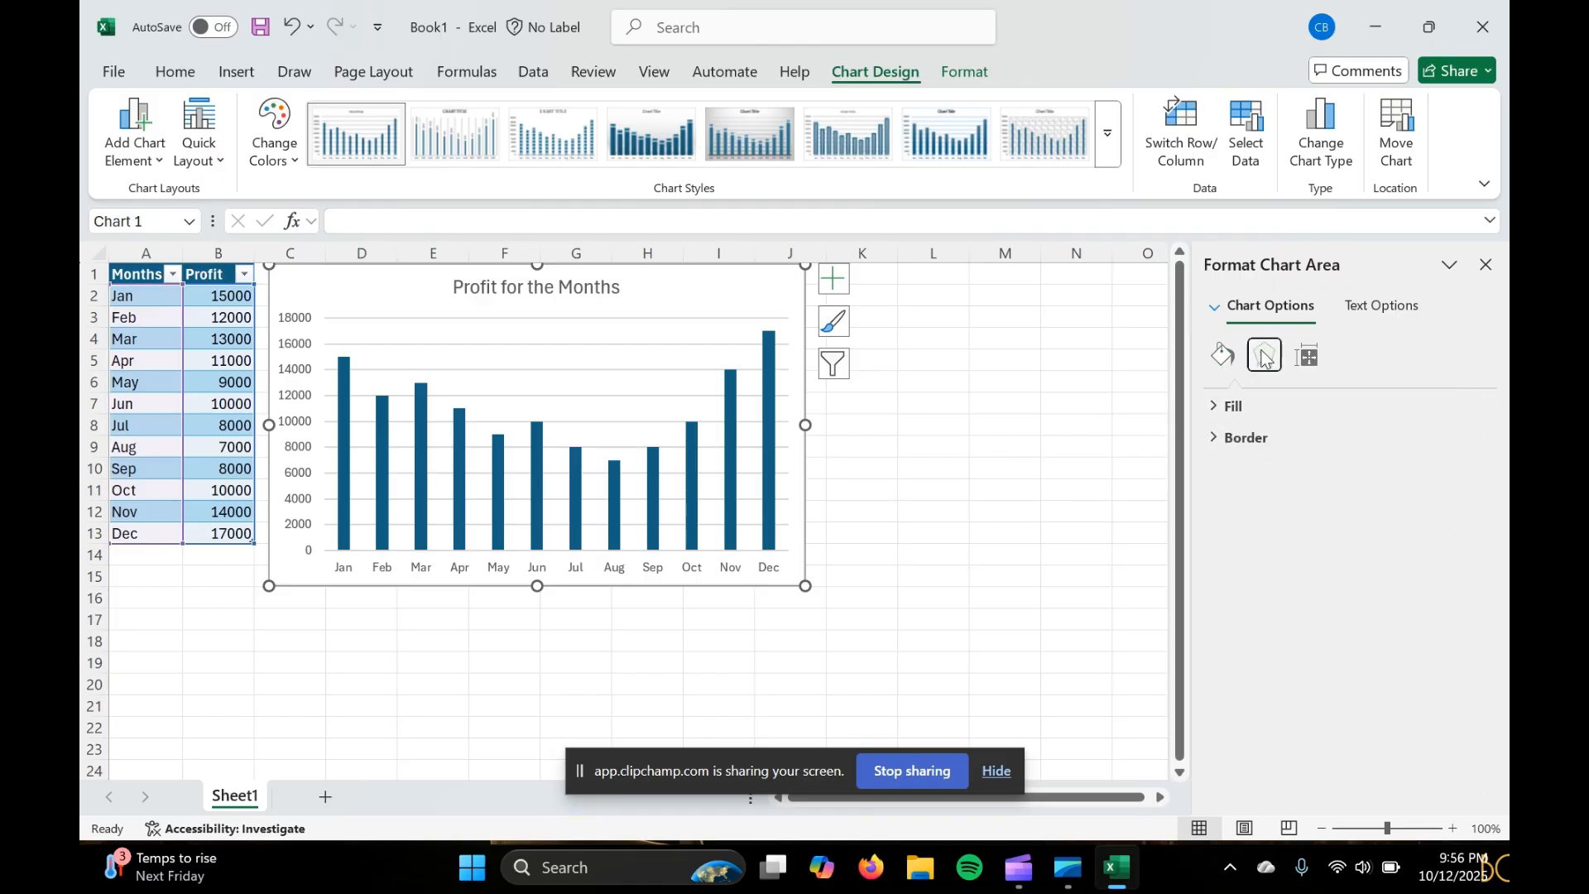
left_click(1309, 361)
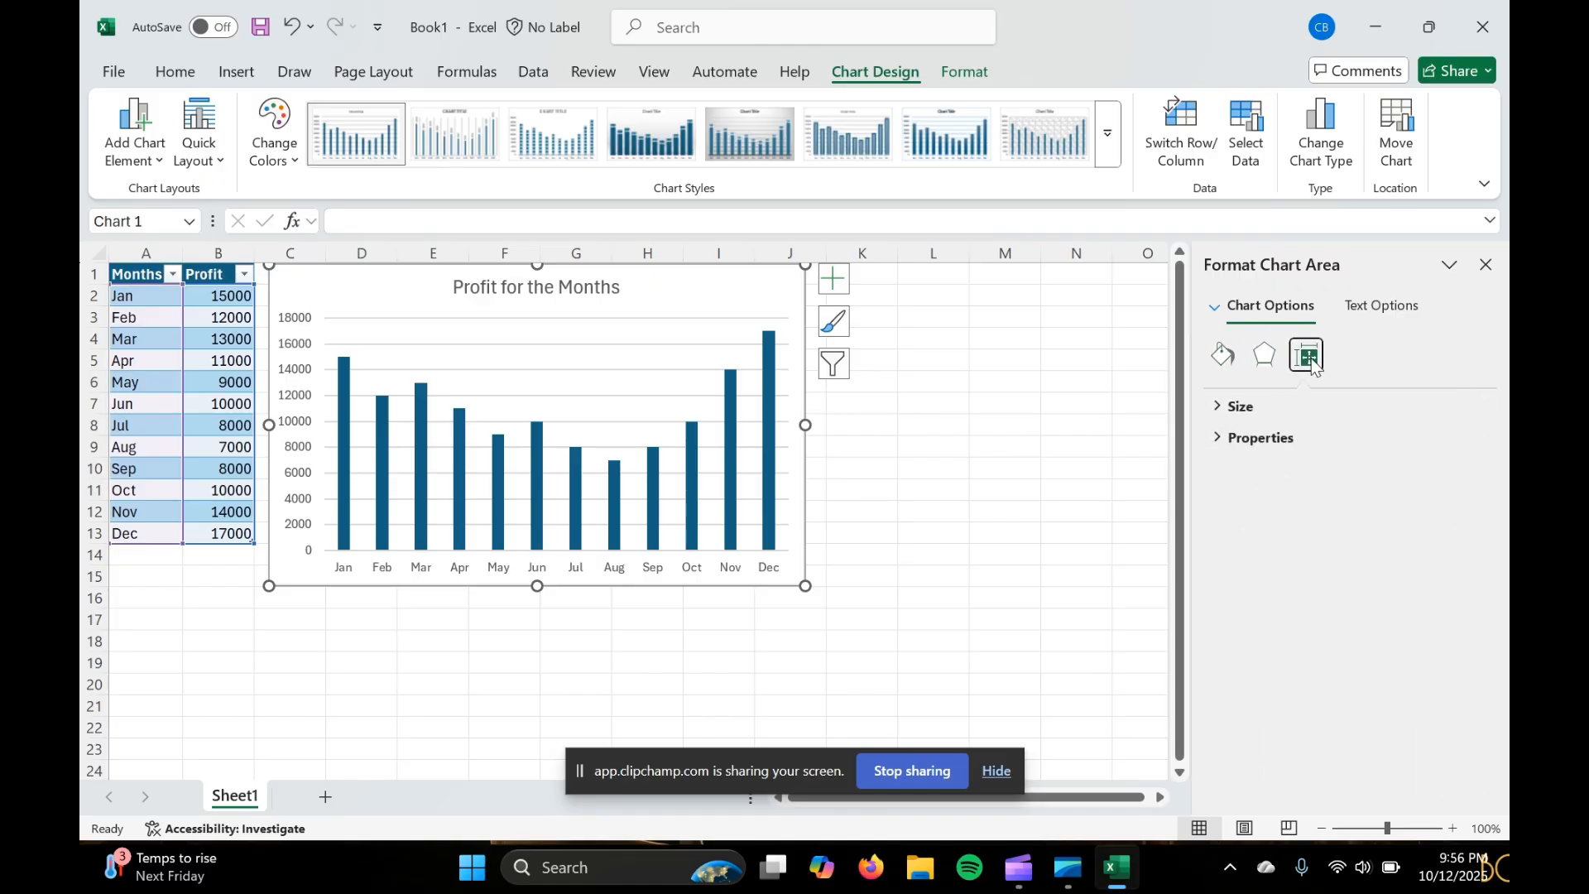
left_click(1409, 306)
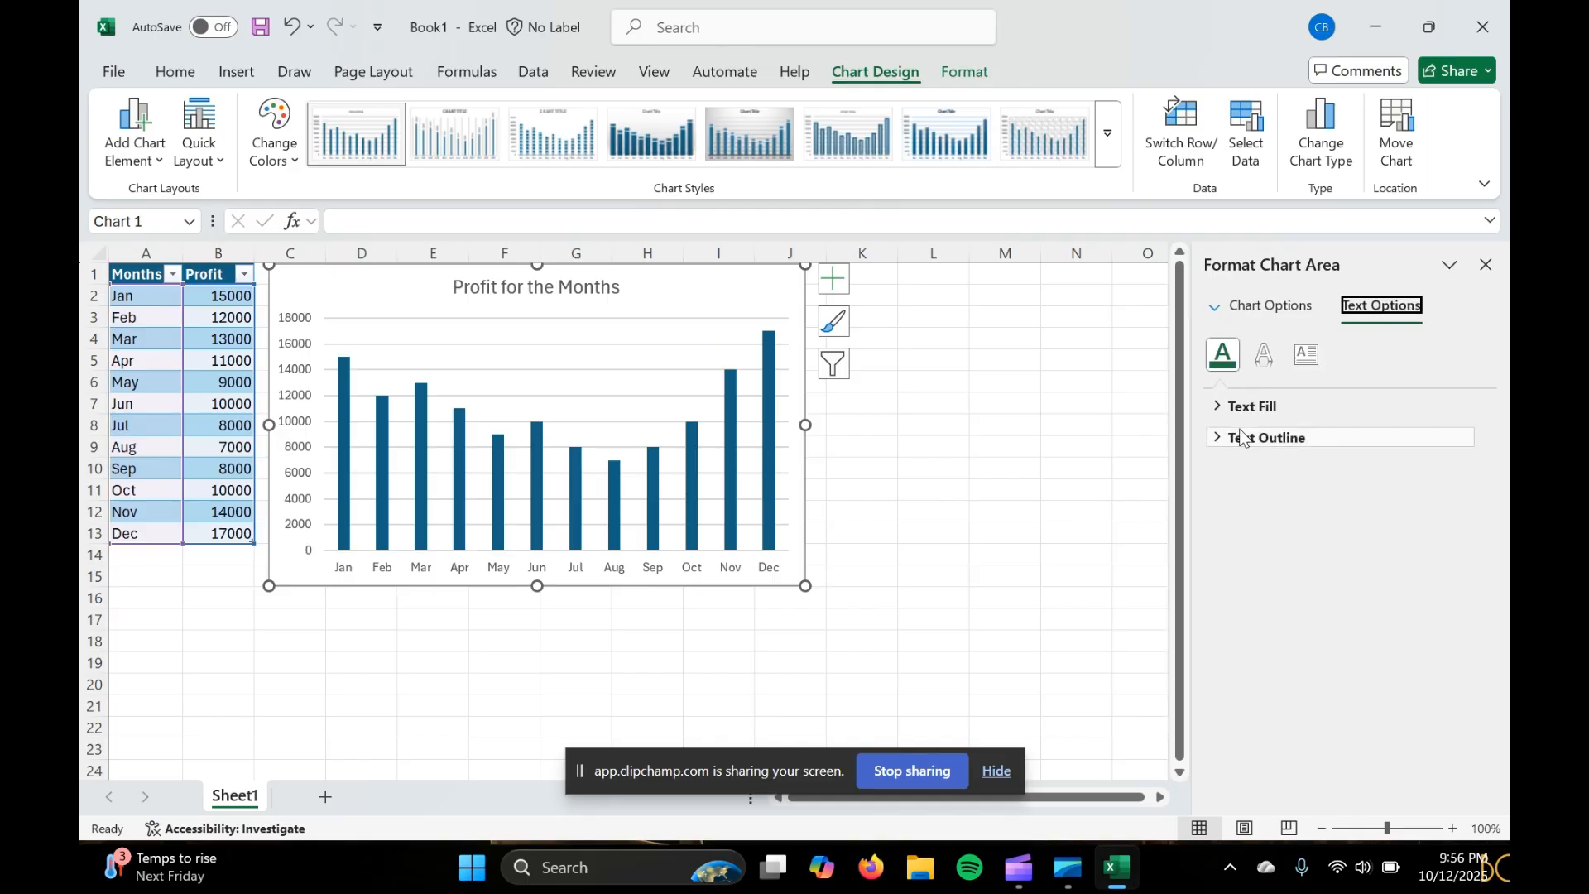
left_click(1264, 355)
left_click(1306, 354)
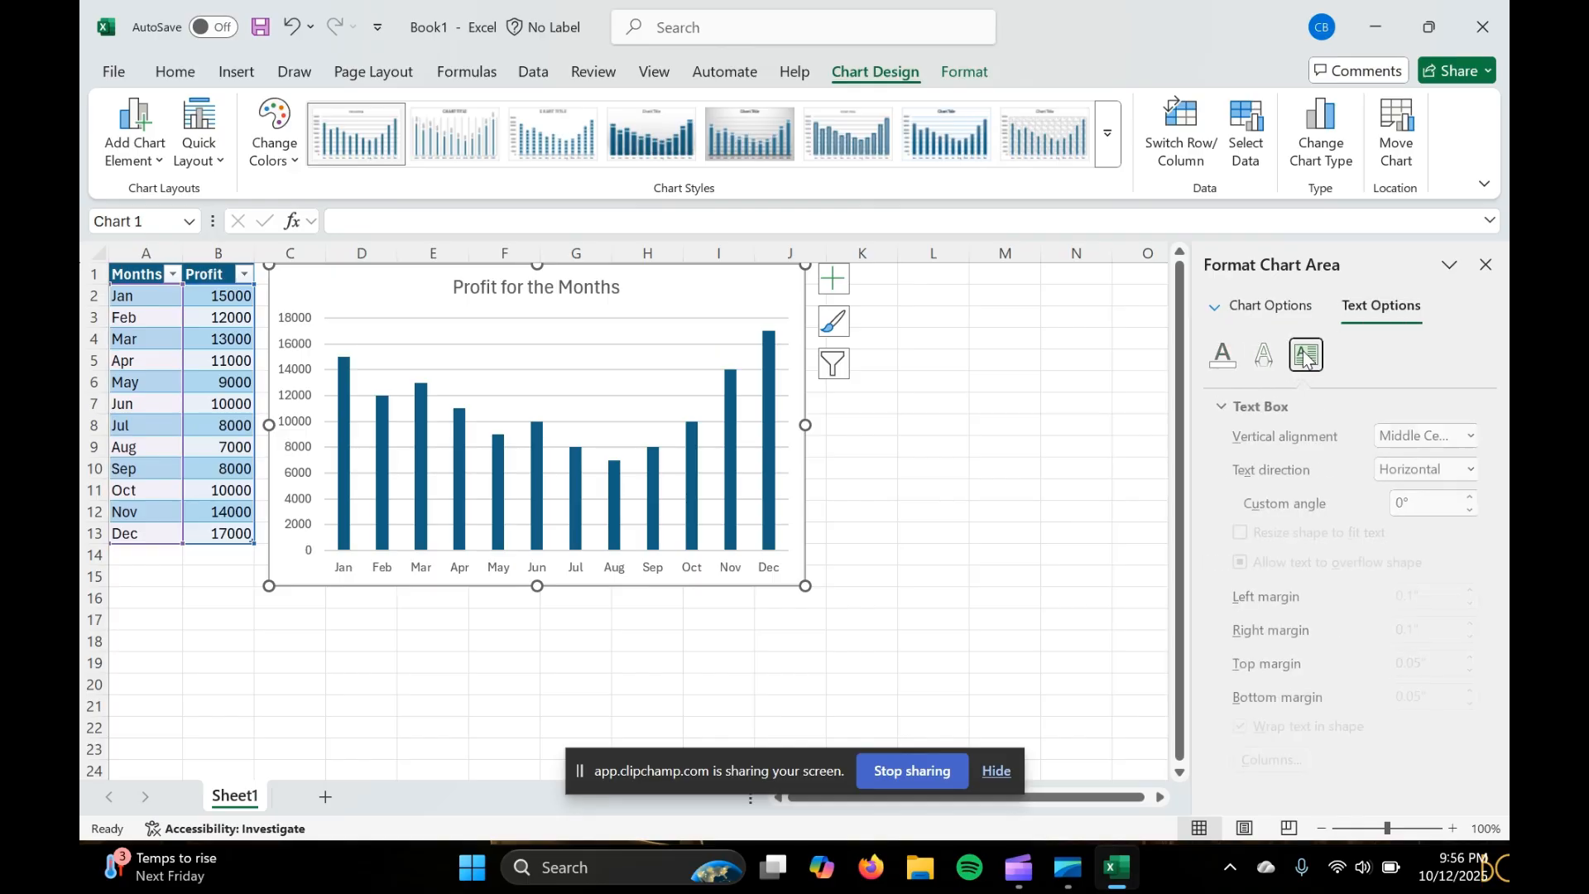
left_click(1270, 305)
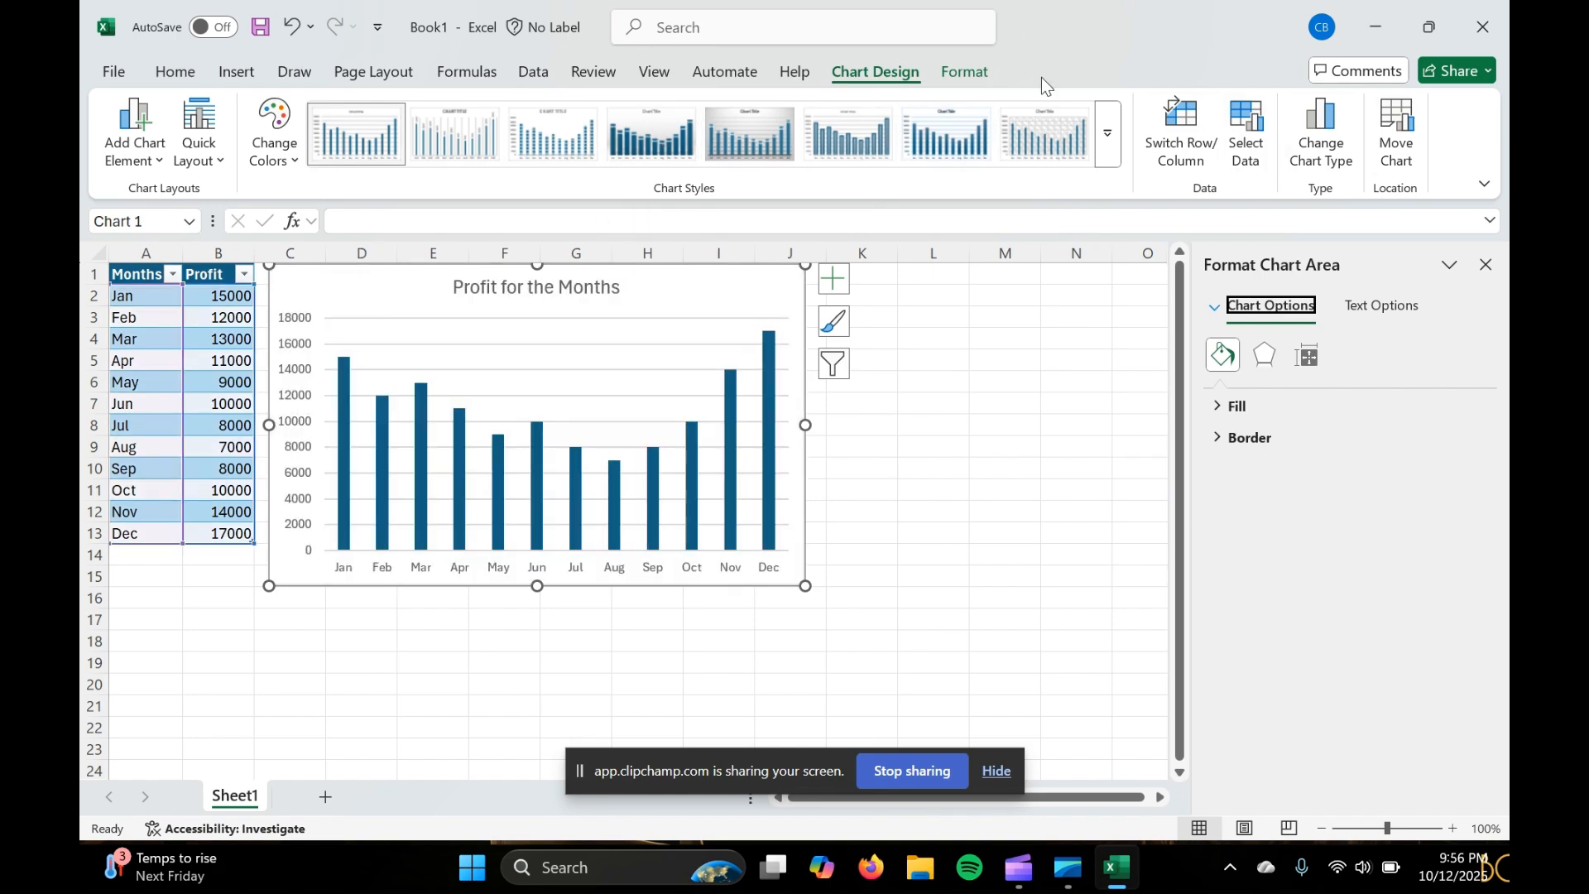
left_click(956, 75)
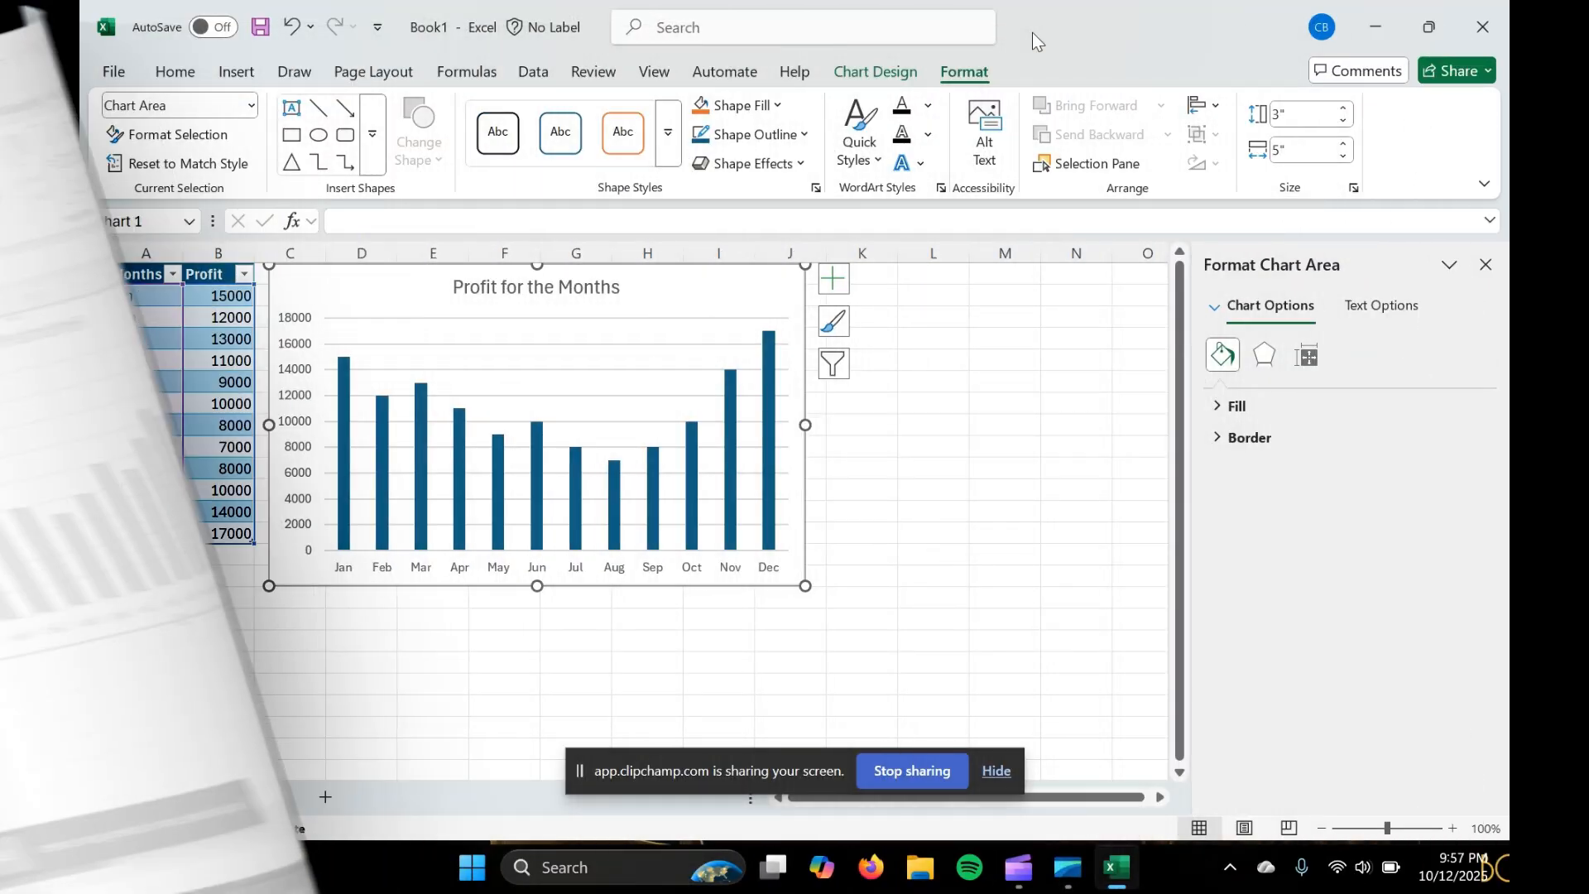
Move the column chart slightly down and to the right so it starts in column C at row 3
scroll(817, 527, "down", 1)
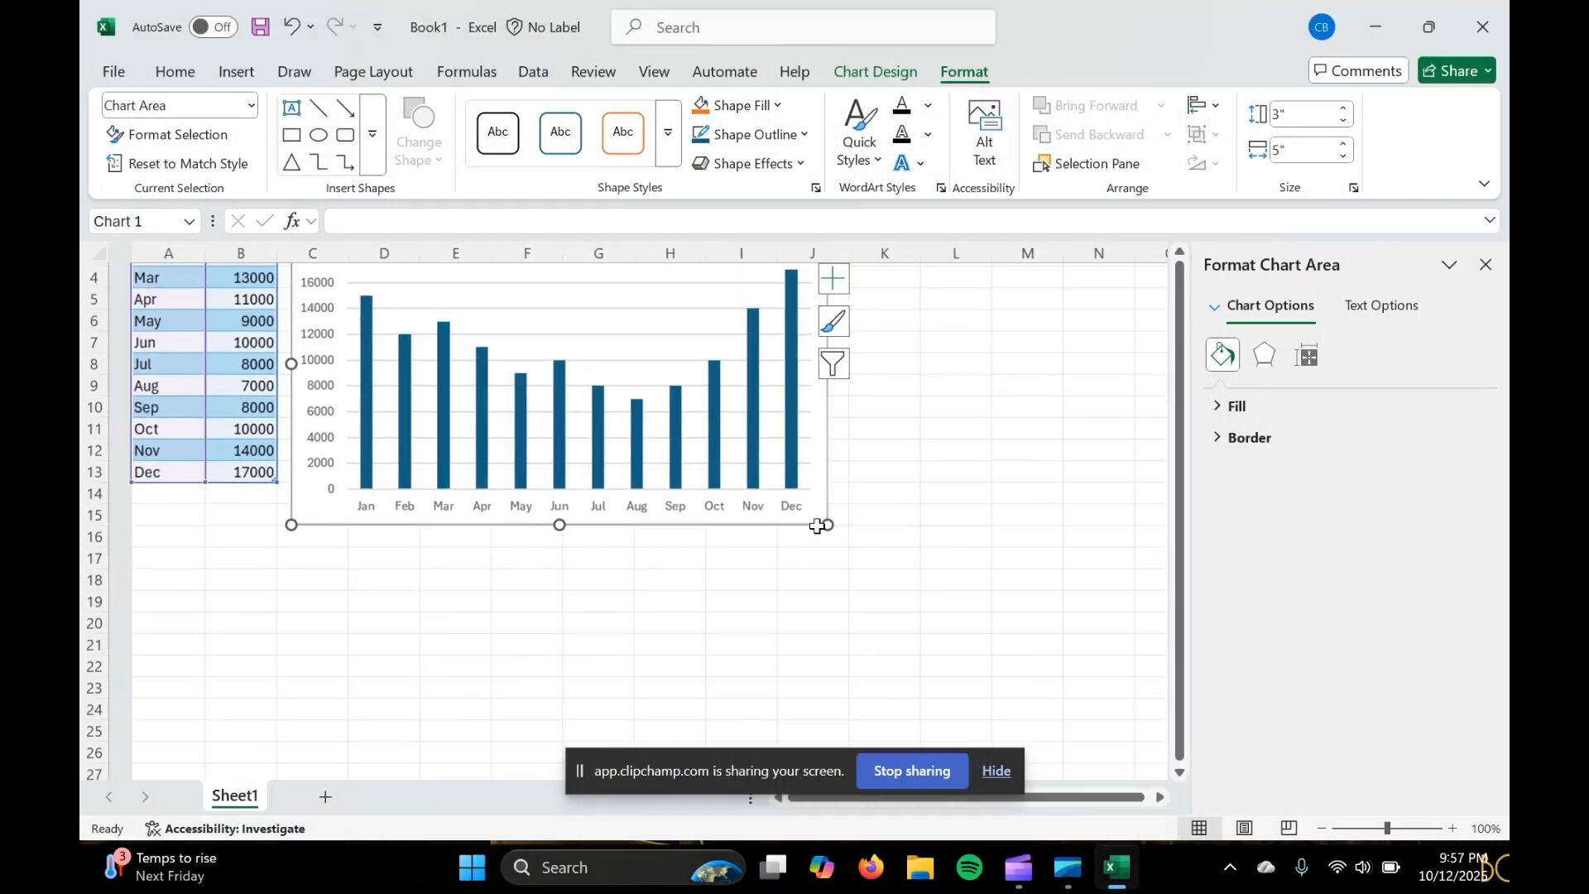
scroll(817, 527, "up", 2)
scroll(817, 527, "right", 1)
scroll(817, 526, "left", 1)
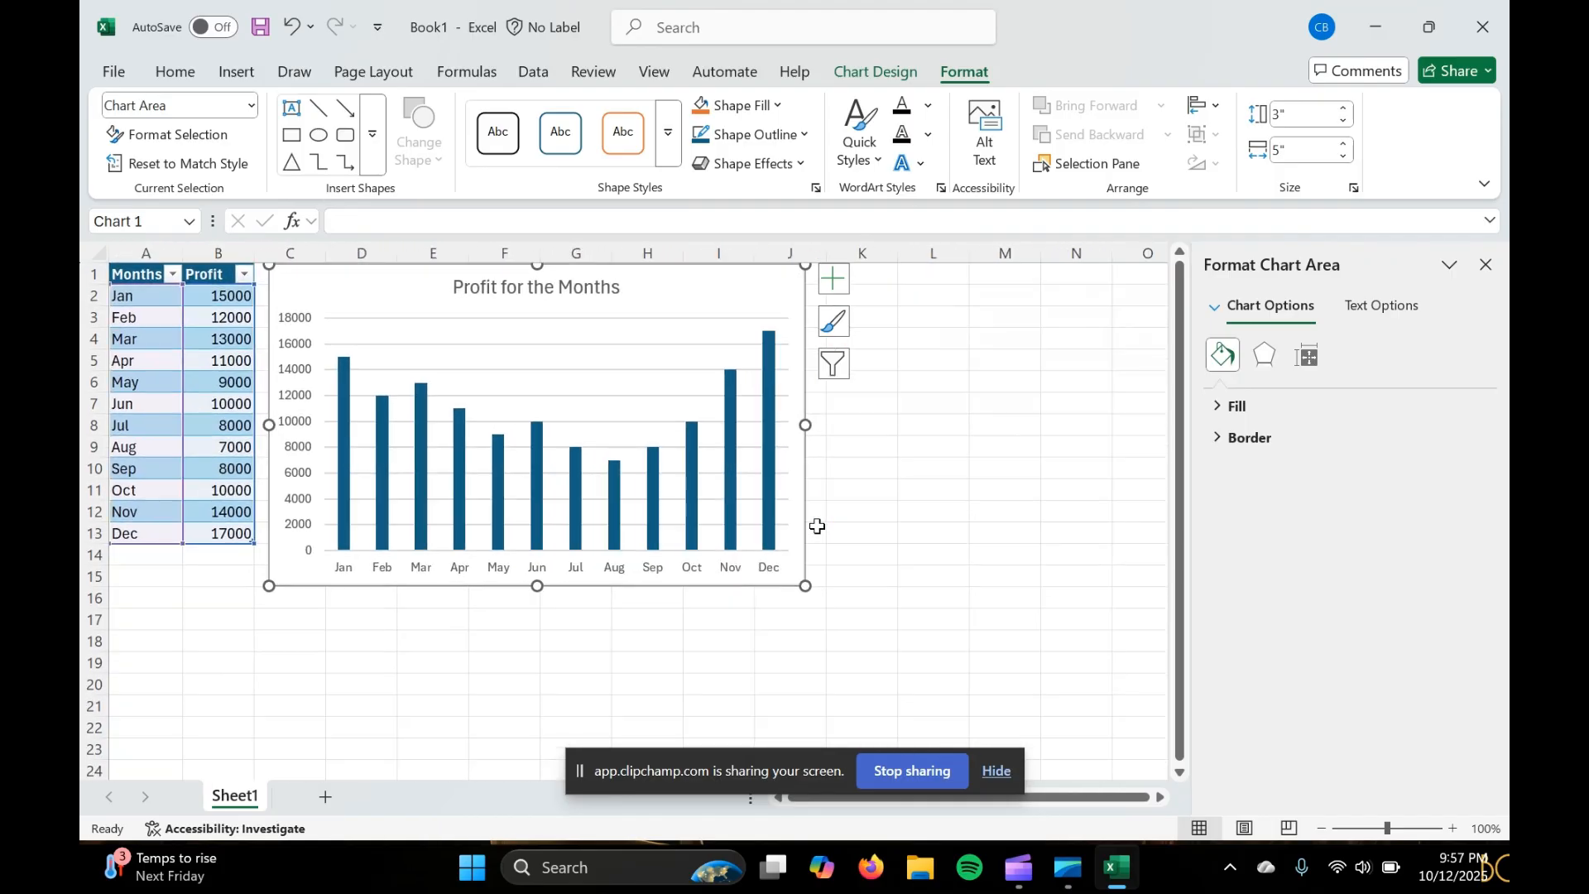
left_click(581, 369)
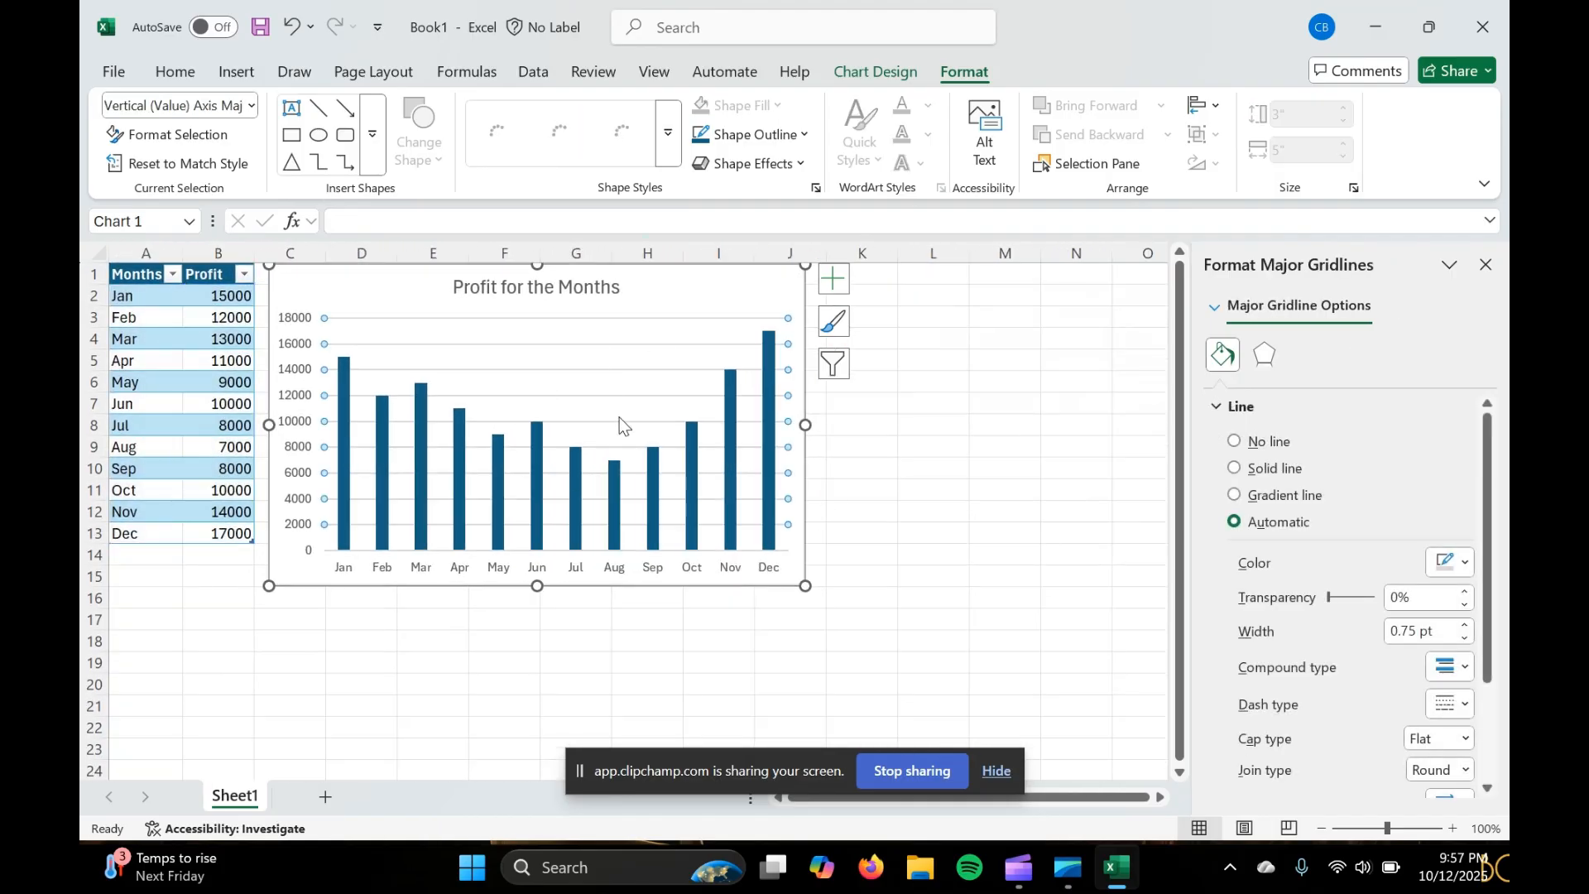
left_click_drag(669, 294, 685, 339)
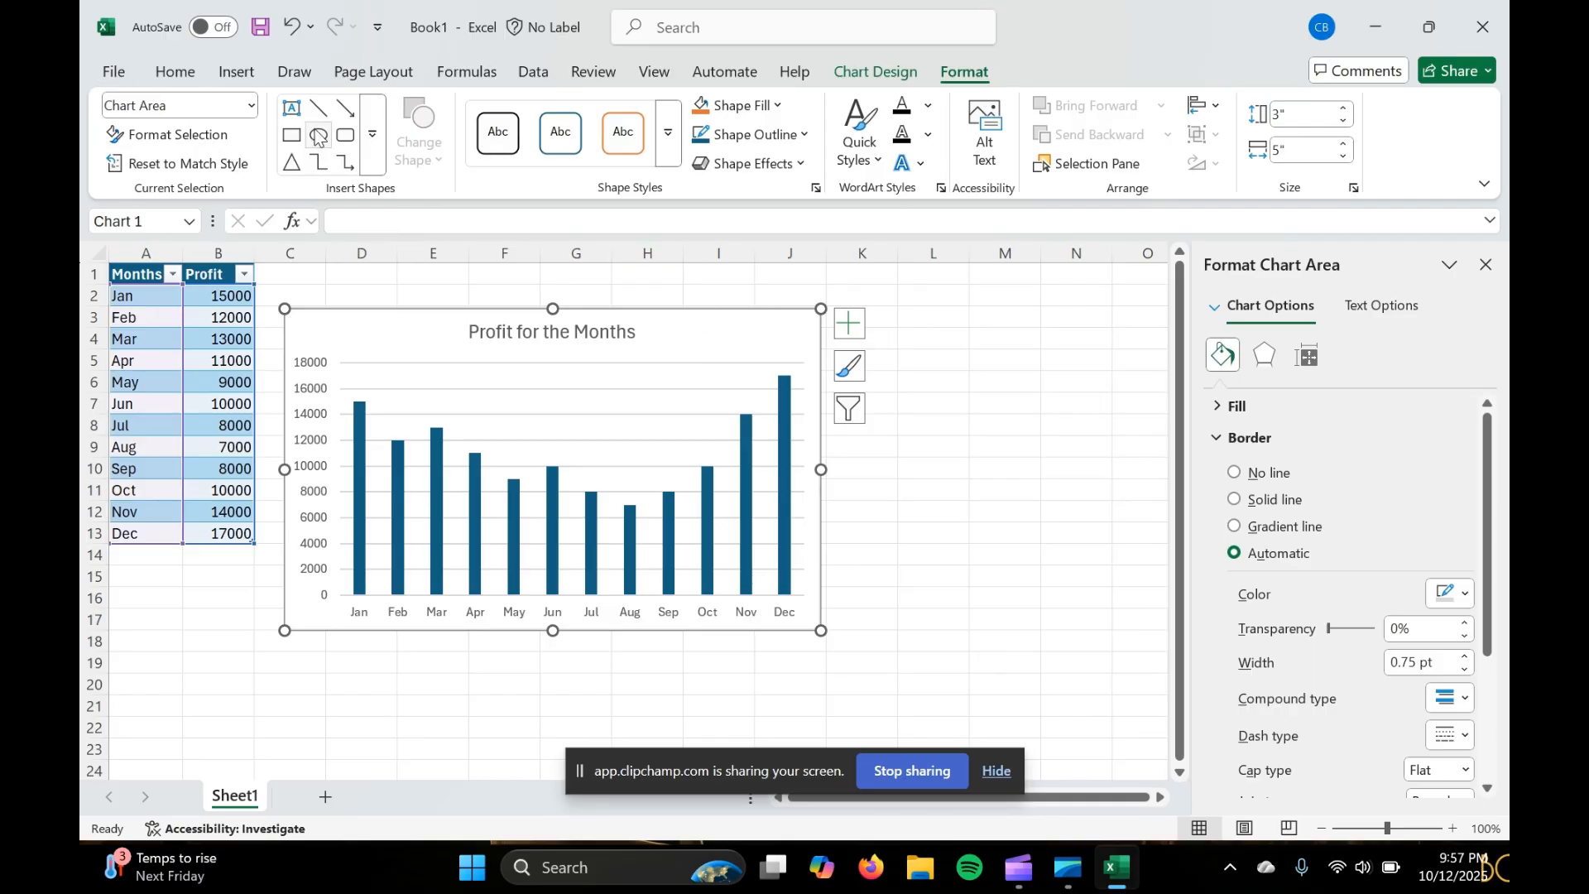
Begin saving the workbook as a new file on this computer and choose the ENGL 22000 folder
left_click(115, 73)
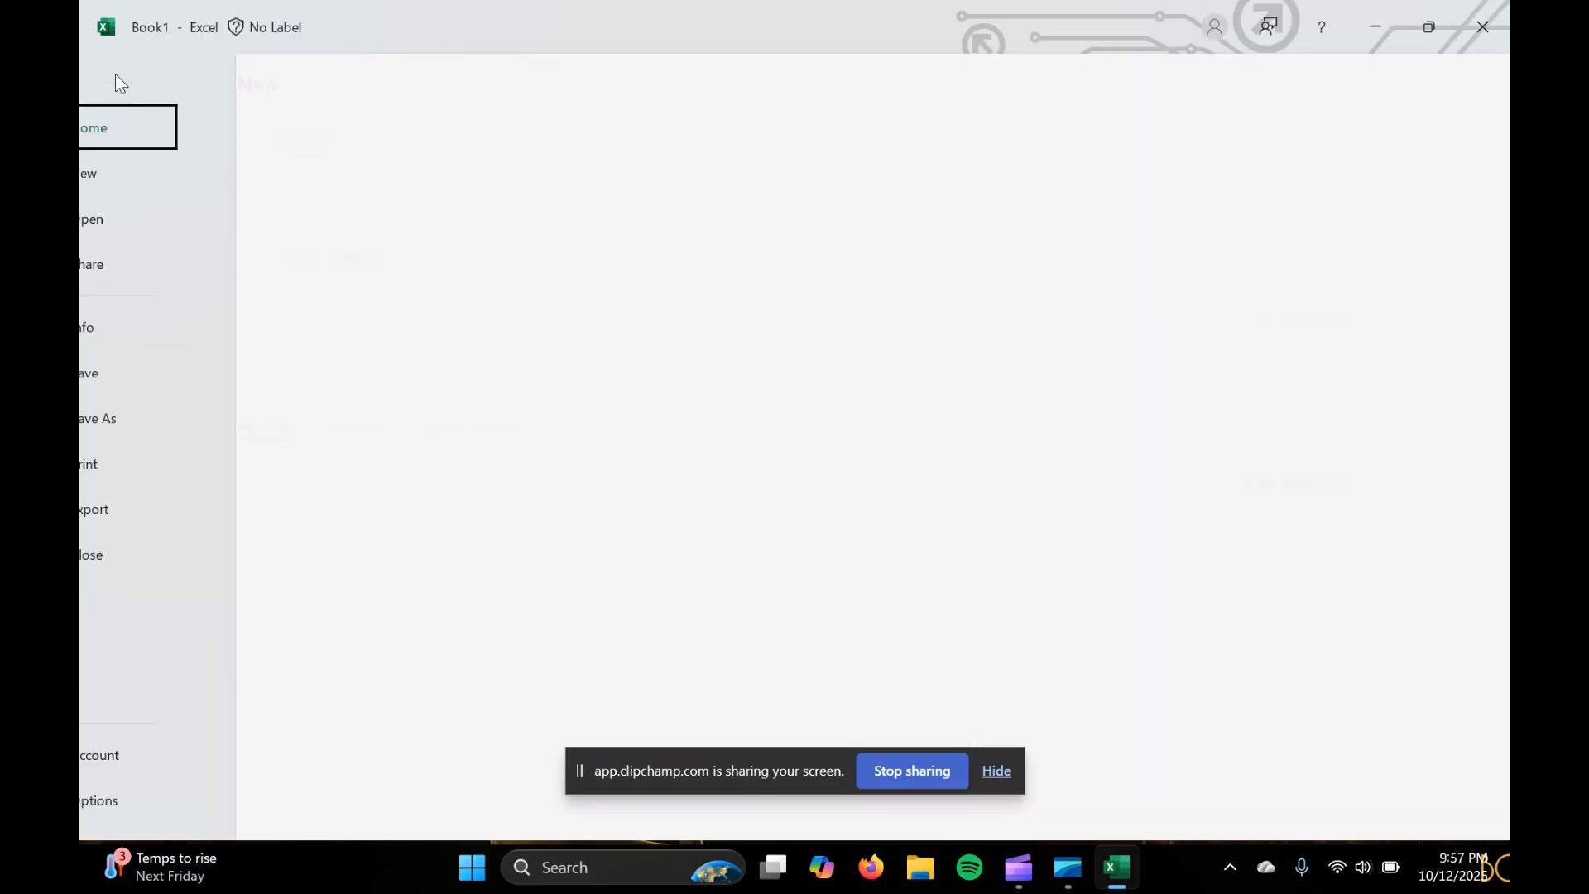
left_click(154, 425)
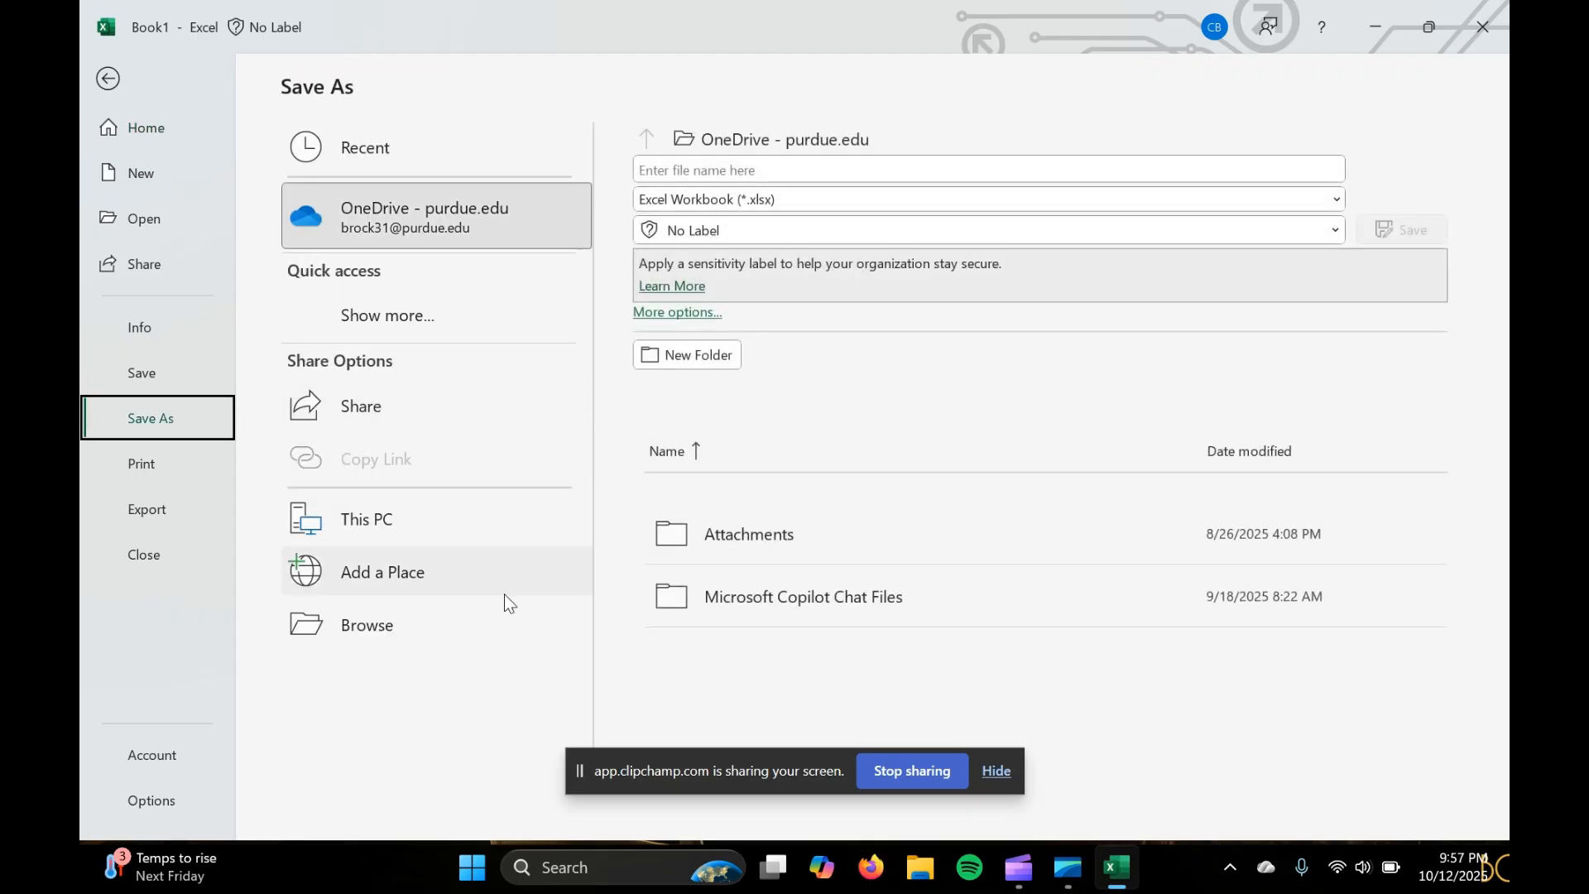
left_click(460, 629)
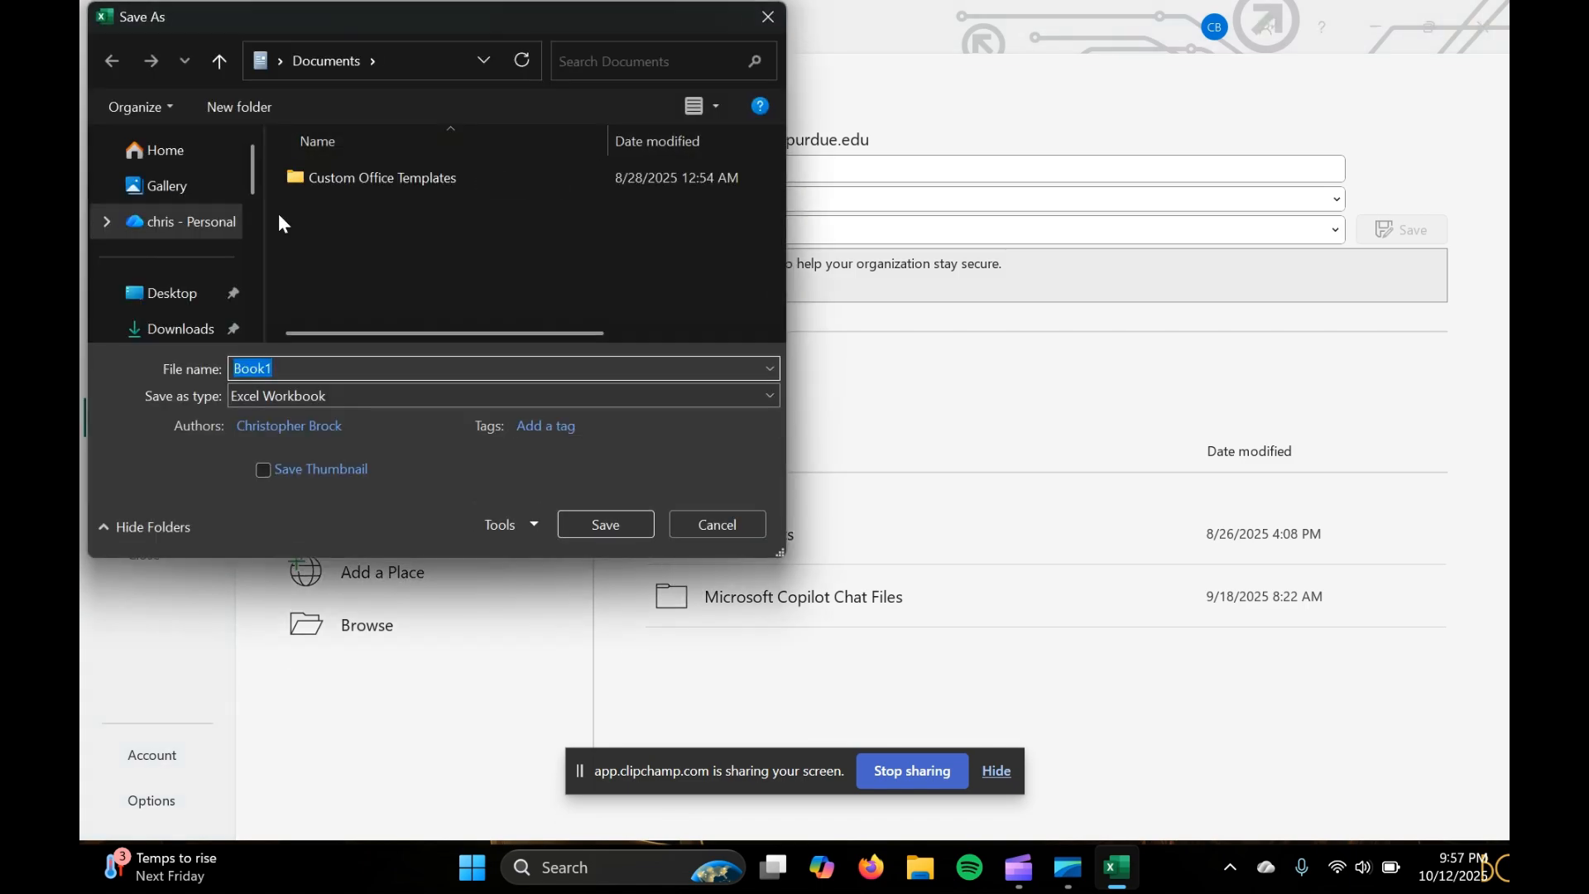
scroll(206, 250, "down", 3)
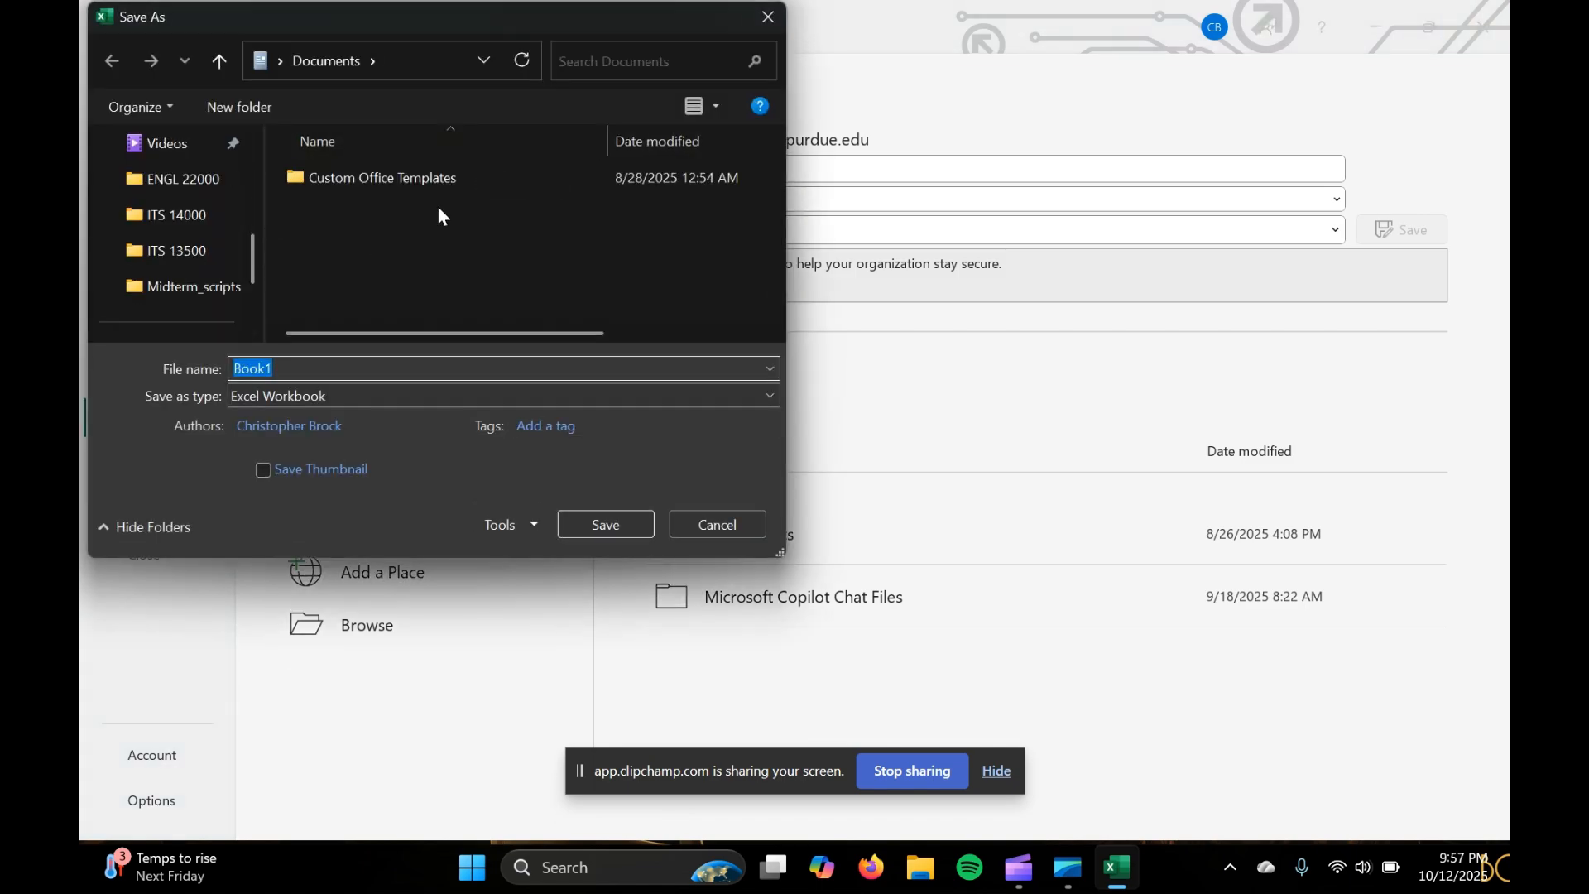
left_click(179, 182)
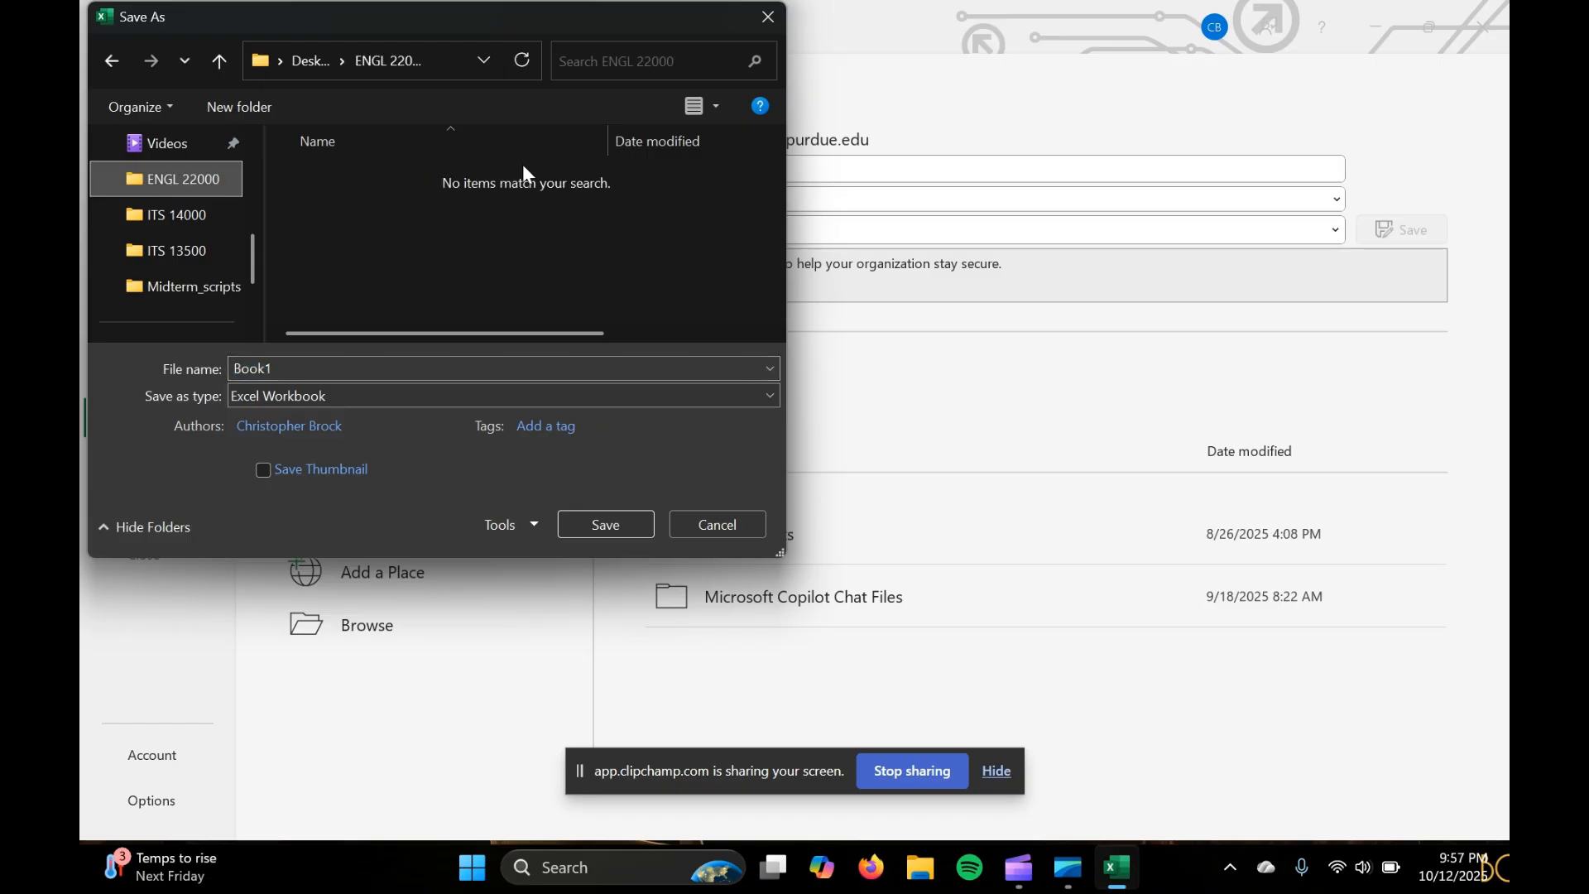
Save the workbook under the file name "Profit of the Months with Graph" and close it
left_click(424, 360)
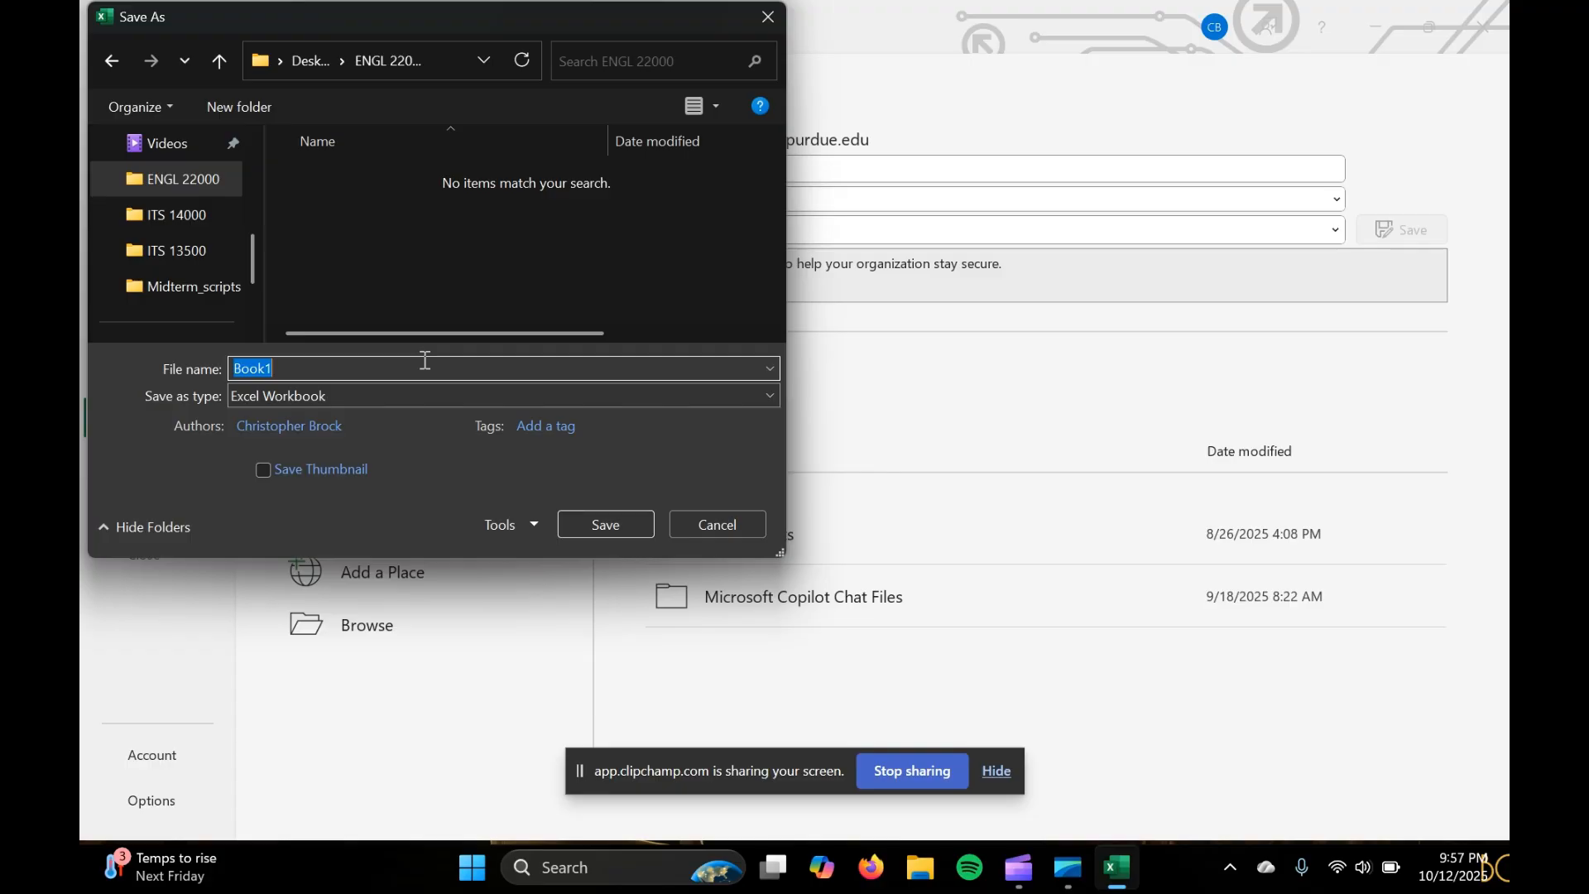
type("Prof")
type("it of the mo")
type("onths")
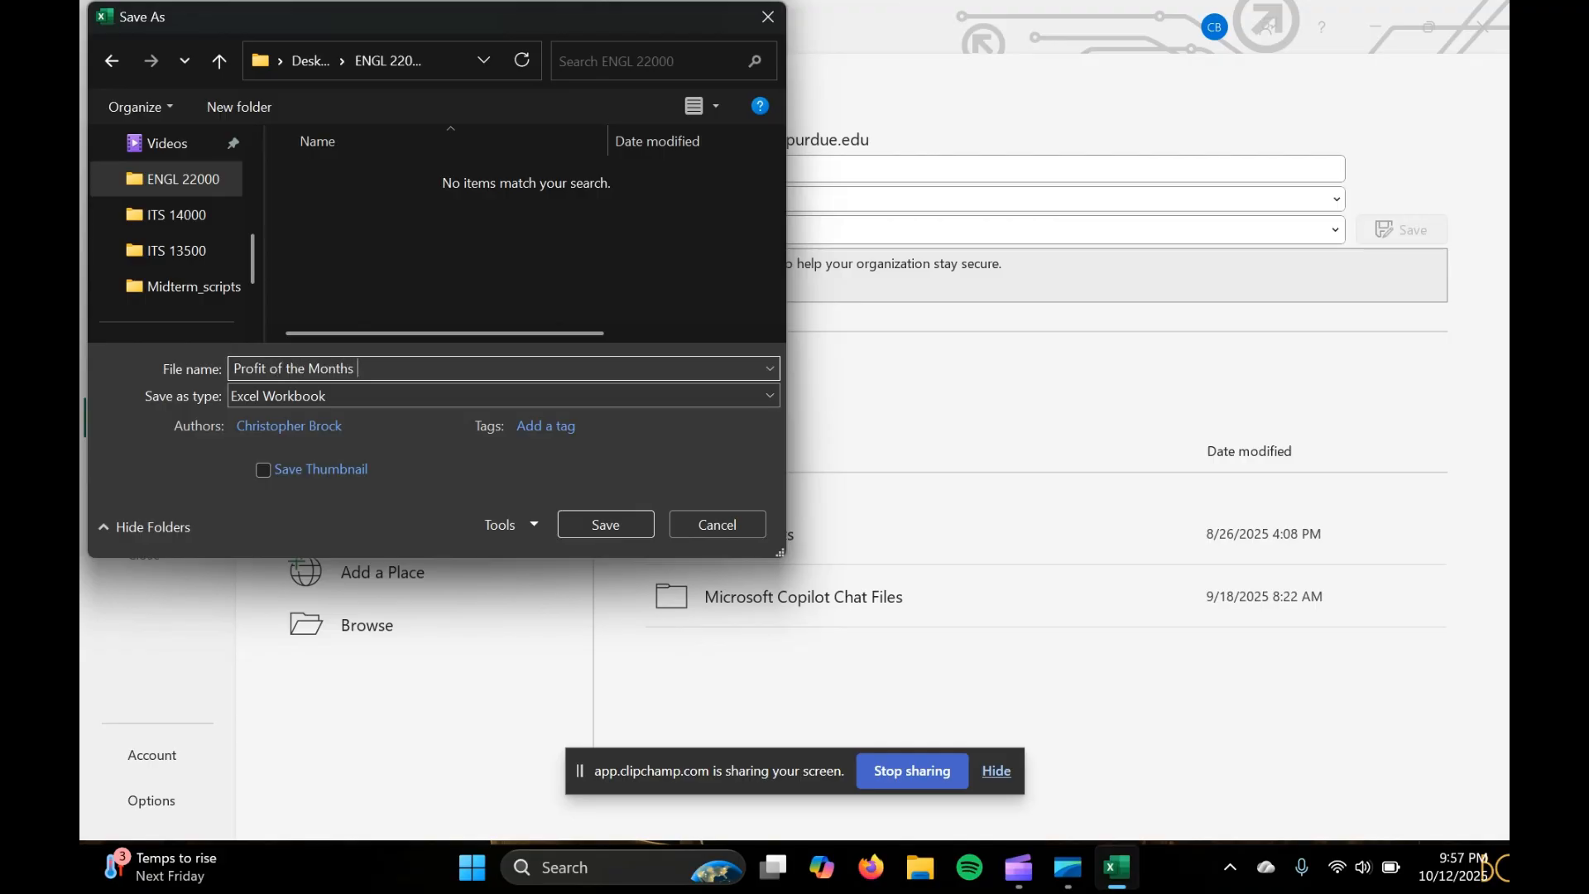
type(" with Grapgh")
left_click(591, 519)
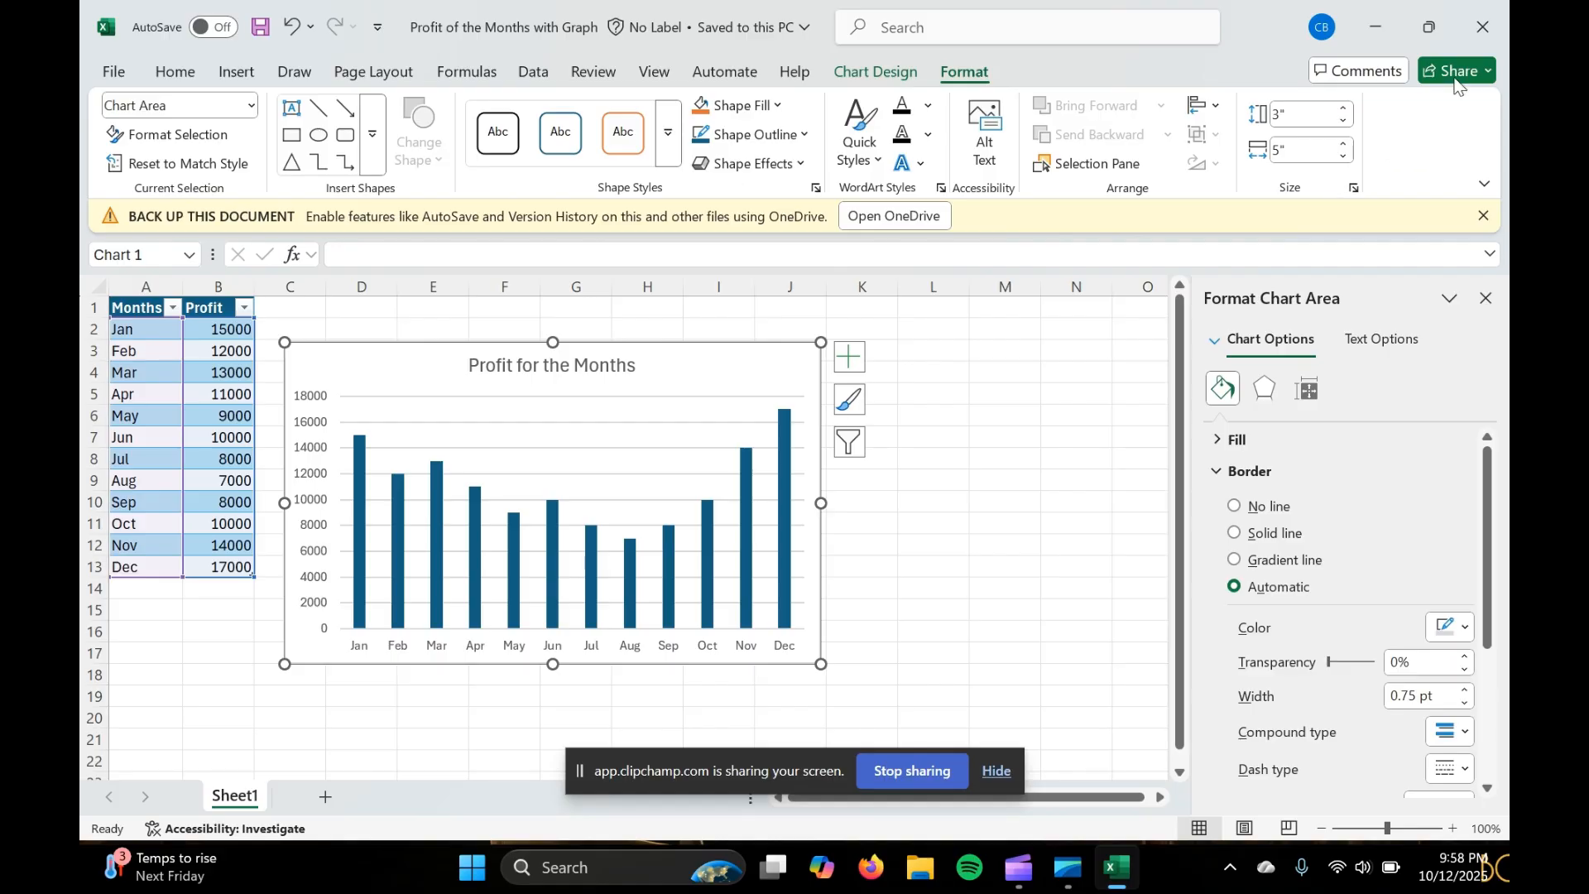
left_click(1489, 31)
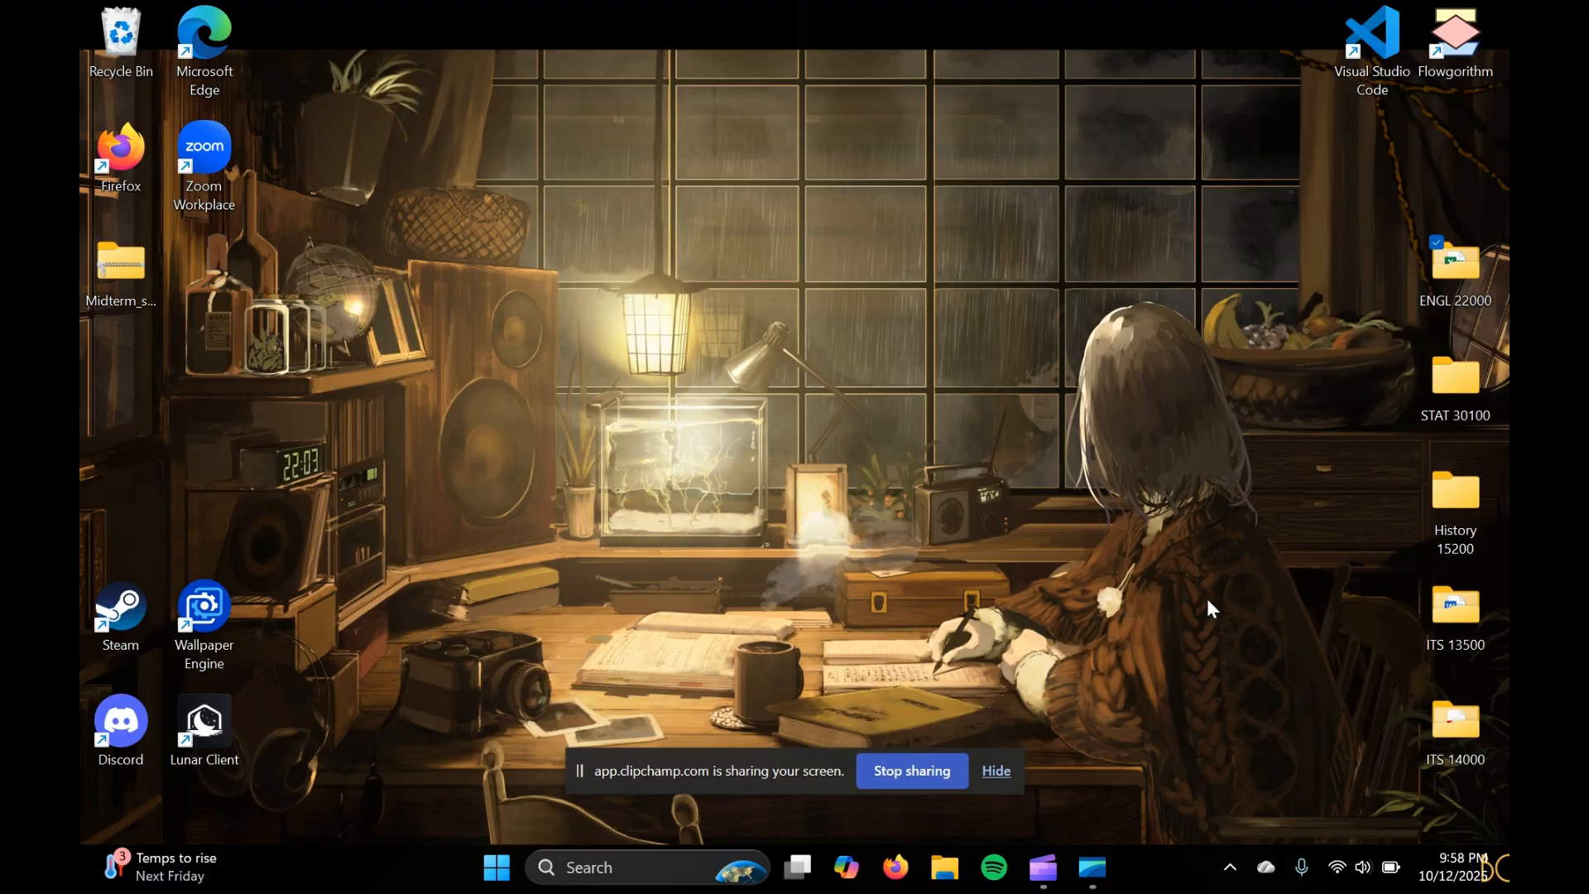
mouse_move(1043, 868)
left_click(1026, 735)
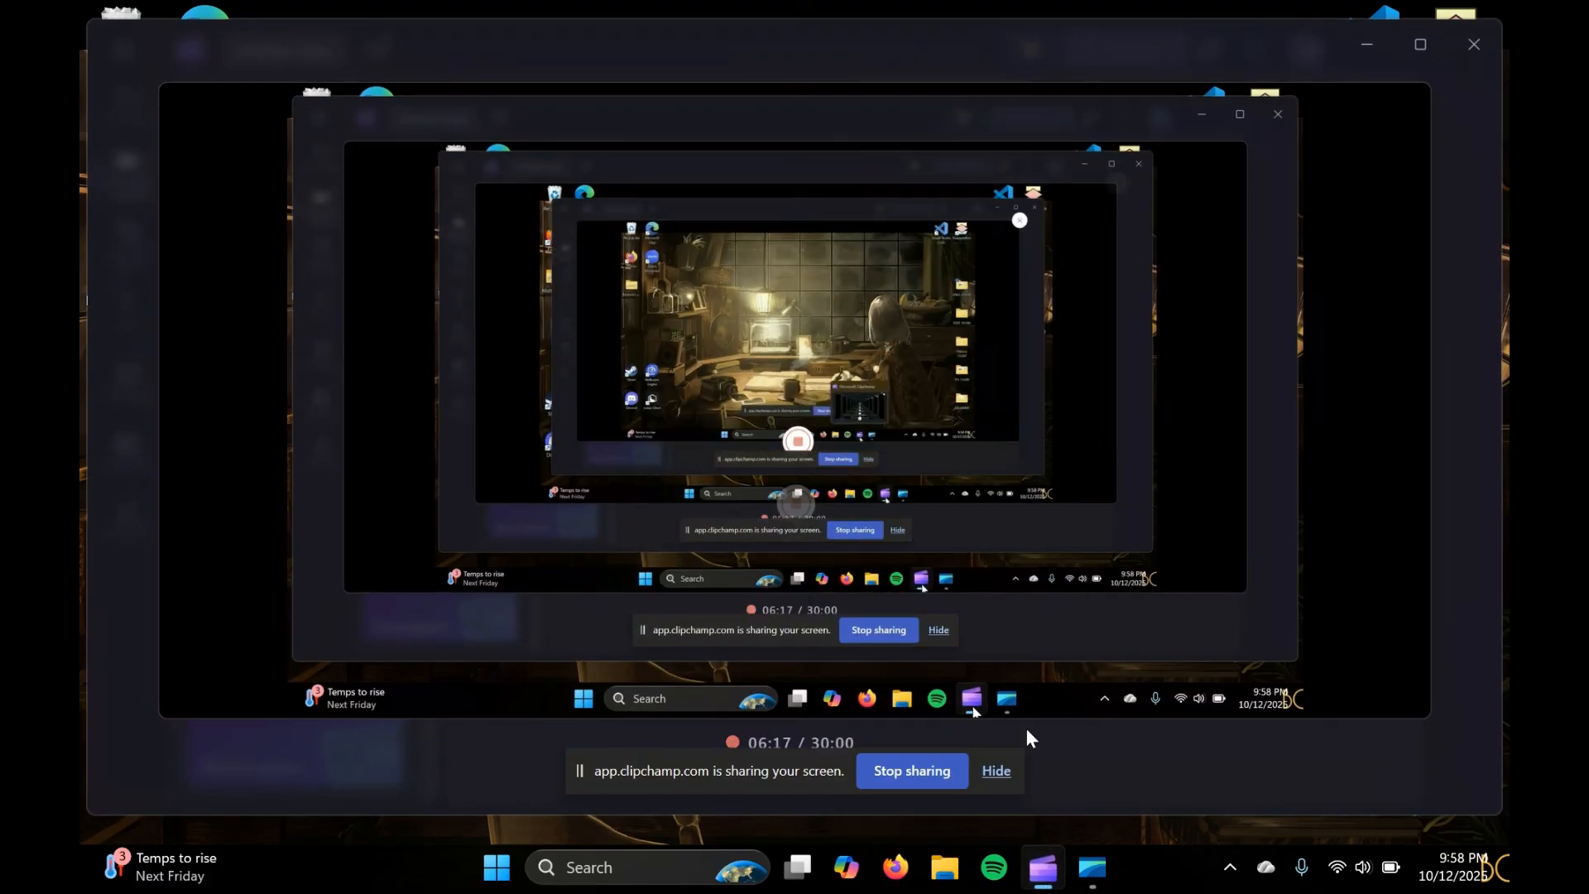